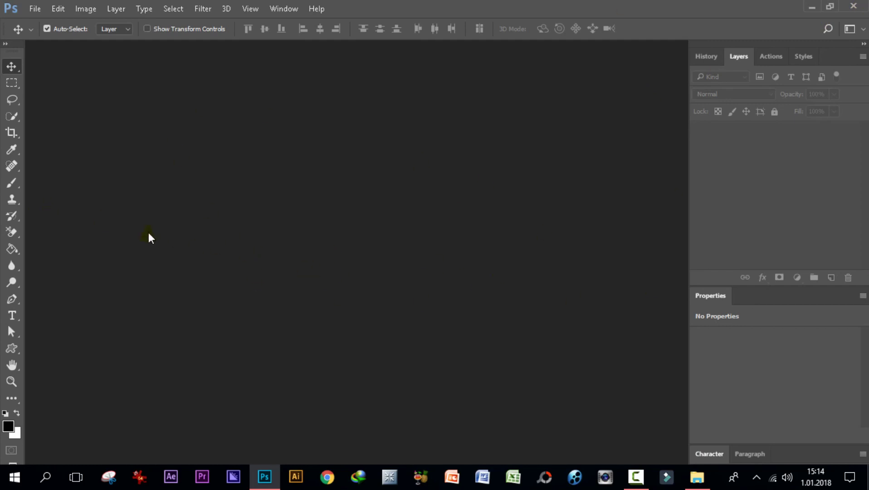
Open Bride-and-Groom-12.jpg, landscape-3.jpg and KM-720U.jpg together from the fnt1 folder
{"action": "left_click", "coordinate": [33, 10]}
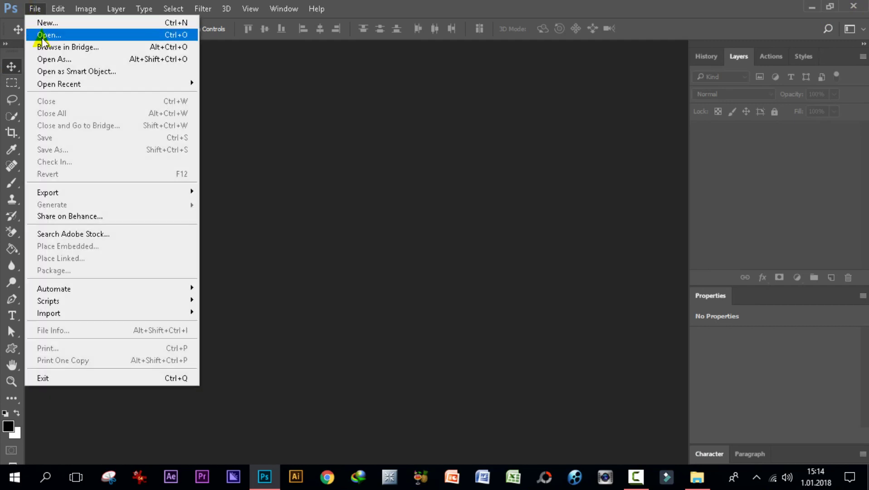
{"action": "left_click", "coordinate": [44, 35]}
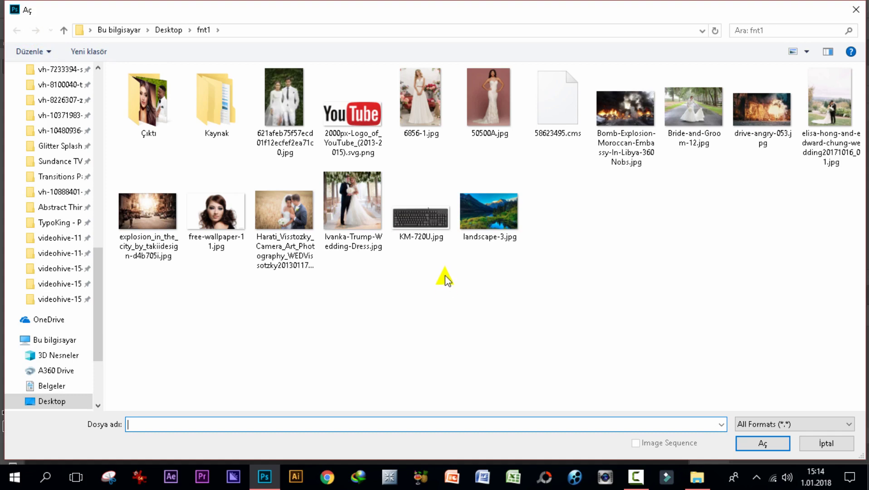
{"action": "left_click", "coordinate": [692, 119]}
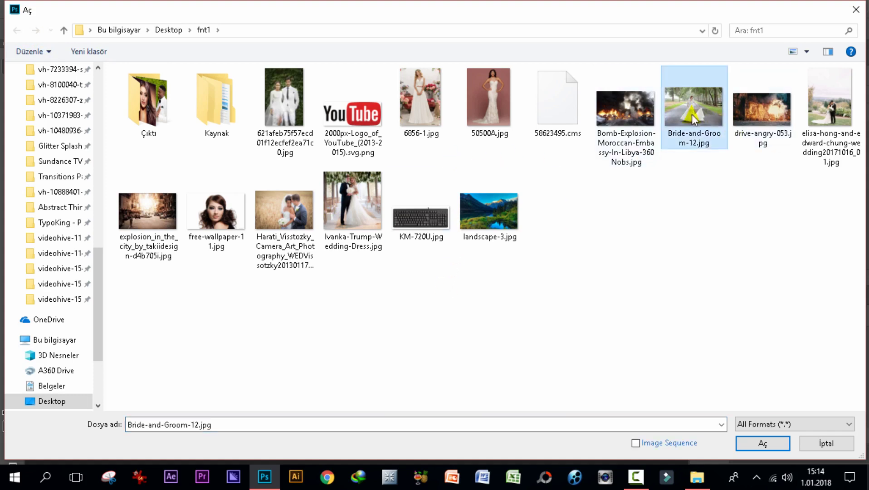
{"action": "left_click", "coordinate": [485, 232], "text": "ctrl"}
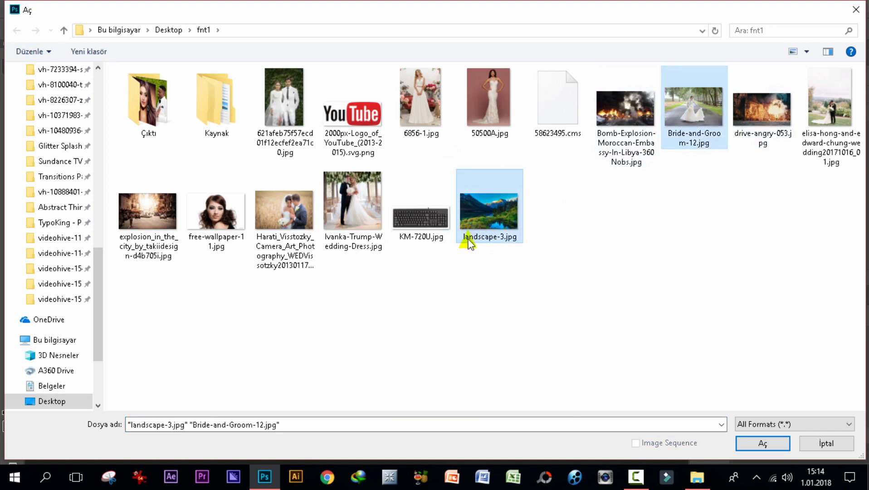
{"action": "left_click", "coordinate": [433, 231], "text": "ctrl"}
{"action": "left_click", "coordinate": [788, 440]}
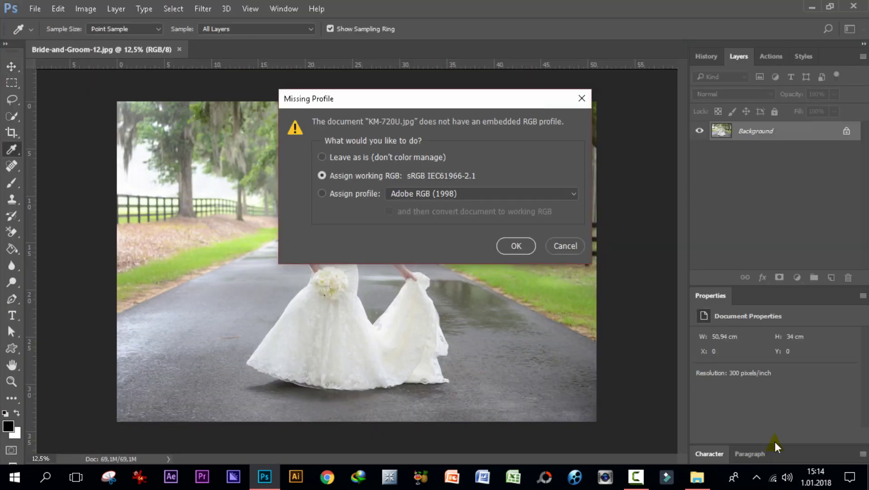
Assign the working RGB profile to KM-720U.jpg and landscape-3.jpg, then return to the bride photo
{"action": "left_click", "coordinate": [522, 245]}
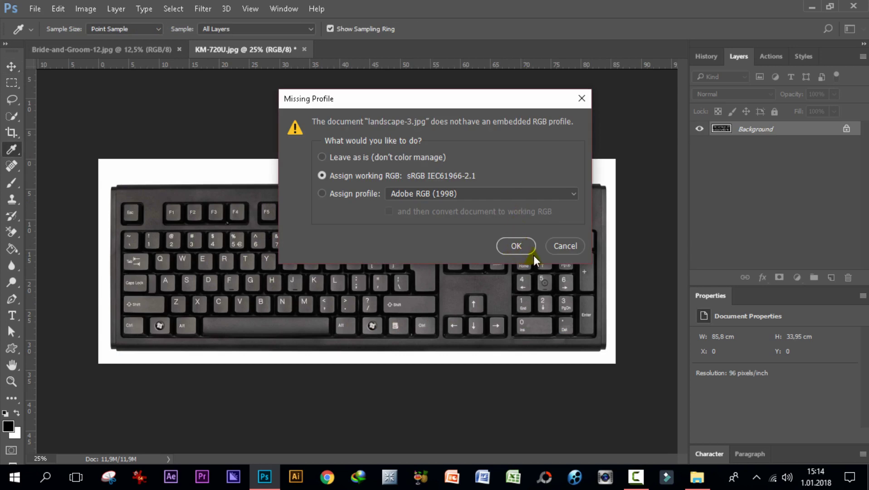
{"action": "left_click", "coordinate": [517, 245]}
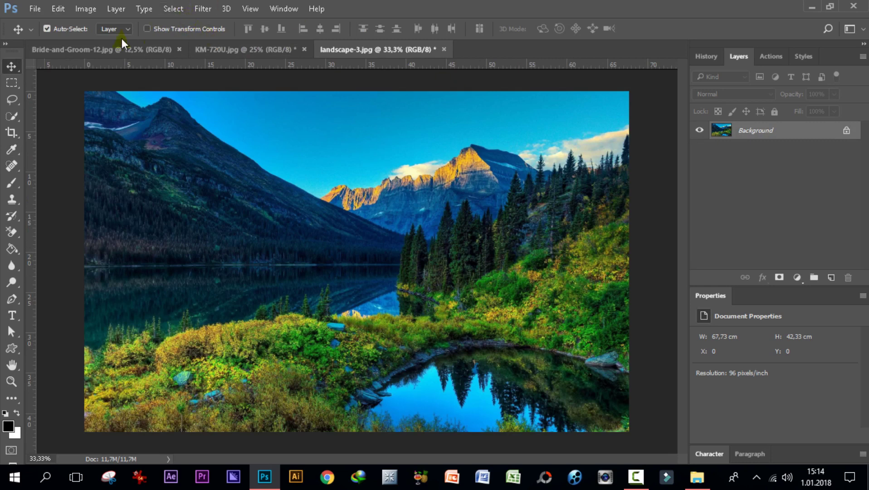
{"action": "left_click", "coordinate": [110, 48]}
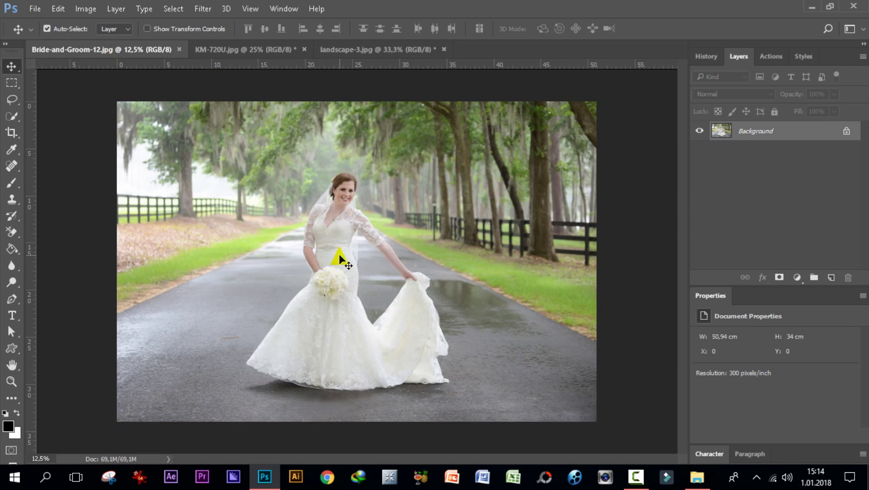
{"action": "left_click", "coordinate": [354, 49]}
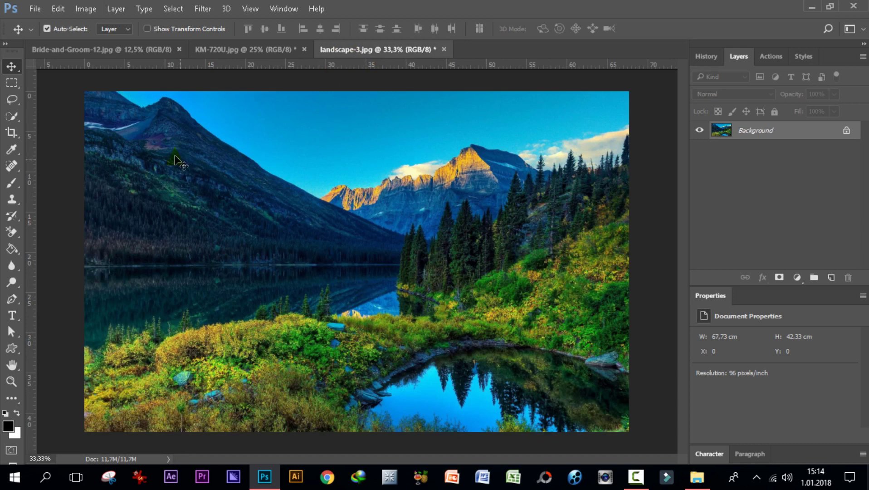
{"action": "left_click", "coordinate": [113, 49]}
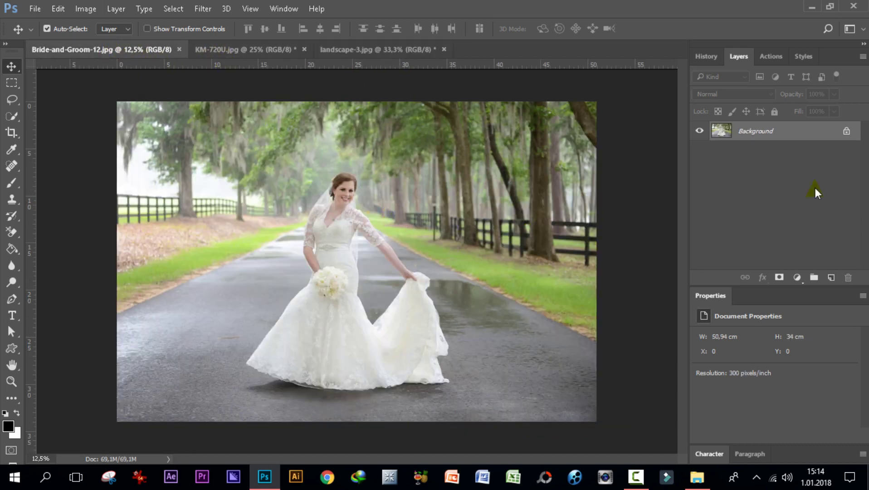
Convert the bride photo's locked Background into an editable Layer 0
{"action": "double_click", "coordinate": [751, 132]}
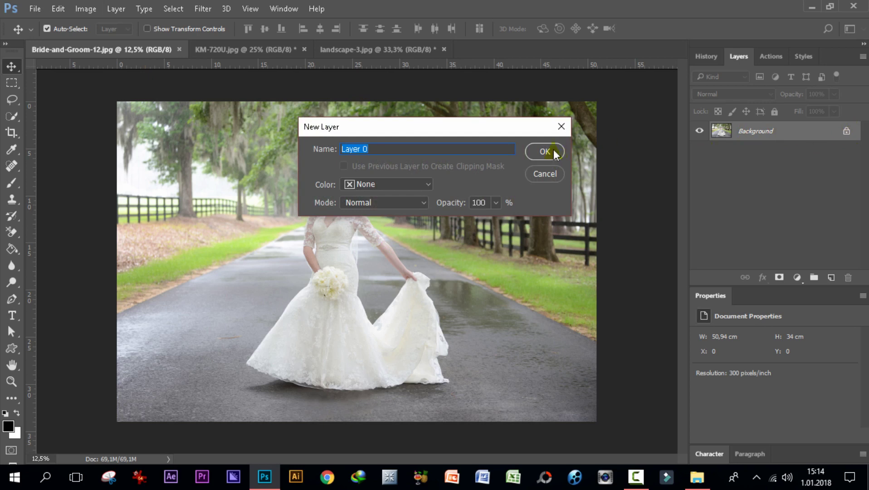
{"action": "left_click", "coordinate": [536, 152]}
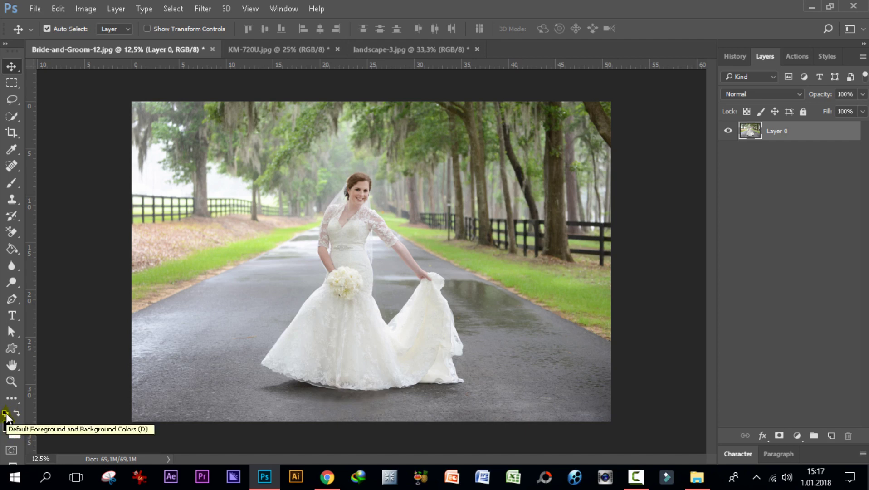
Enter Quick Mask mode and choose the Brush Tool with a soft round preset
{"action": "left_click", "coordinate": [11, 451]}
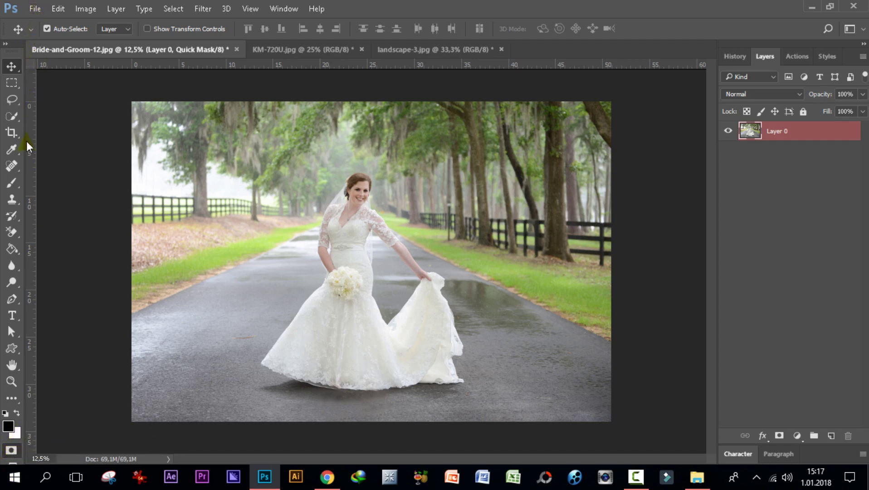
{"action": "left_click", "coordinate": [10, 187]}
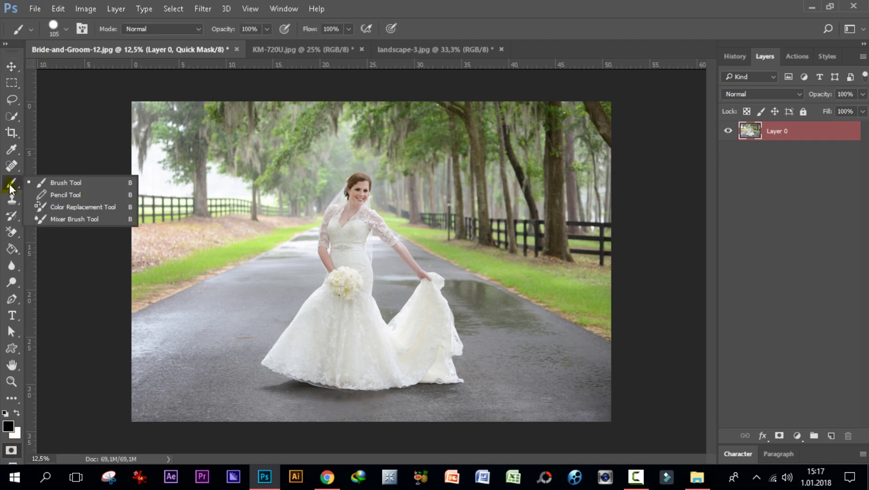
{"action": "left_click", "coordinate": [68, 184]}
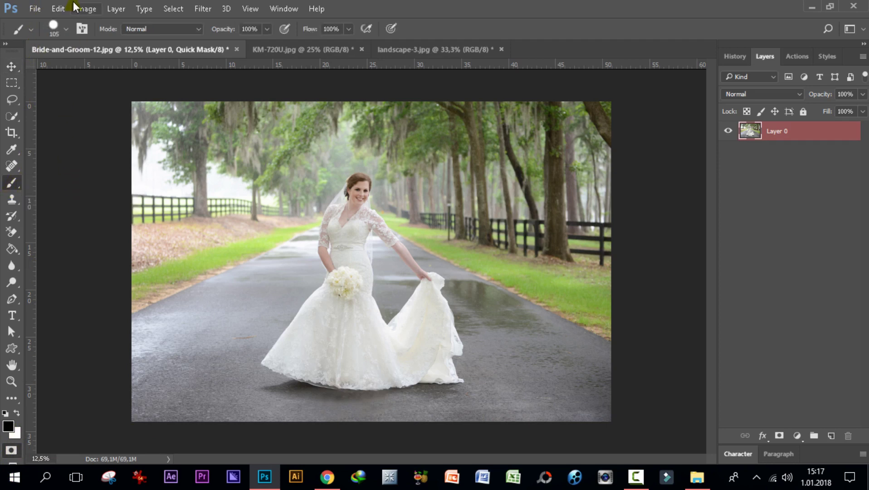
{"action": "left_click", "coordinate": [67, 29]}
{"action": "left_click", "coordinate": [87, 126]}
{"action": "double_click", "coordinate": [86, 130]}
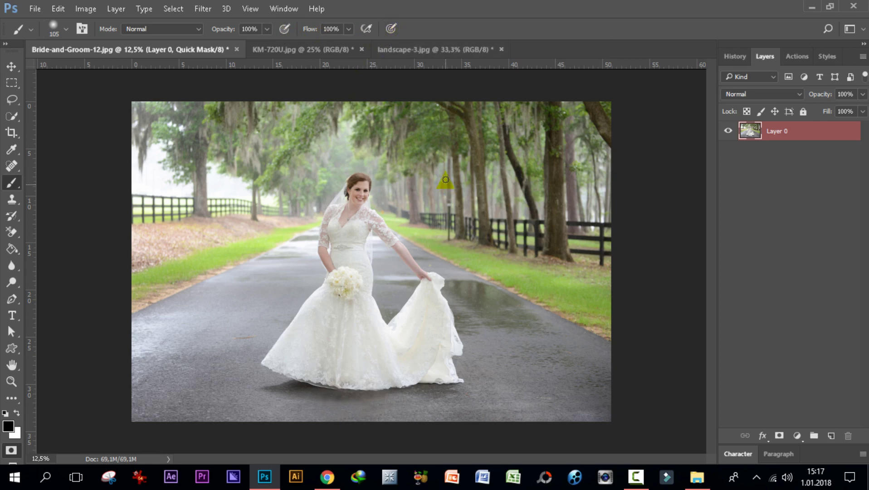
Glance at the landscape and keyboard images, then return to the bride photo
{"action": "left_click", "coordinate": [455, 49]}
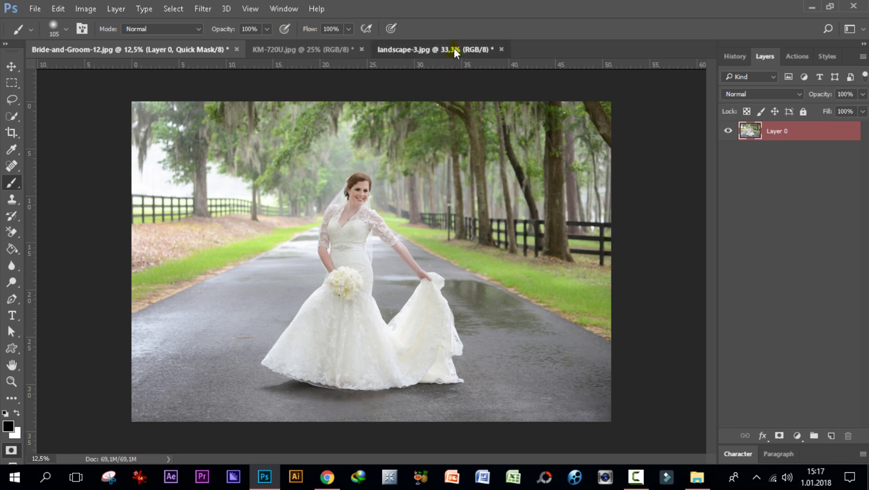
{"action": "left_click", "coordinate": [339, 48]}
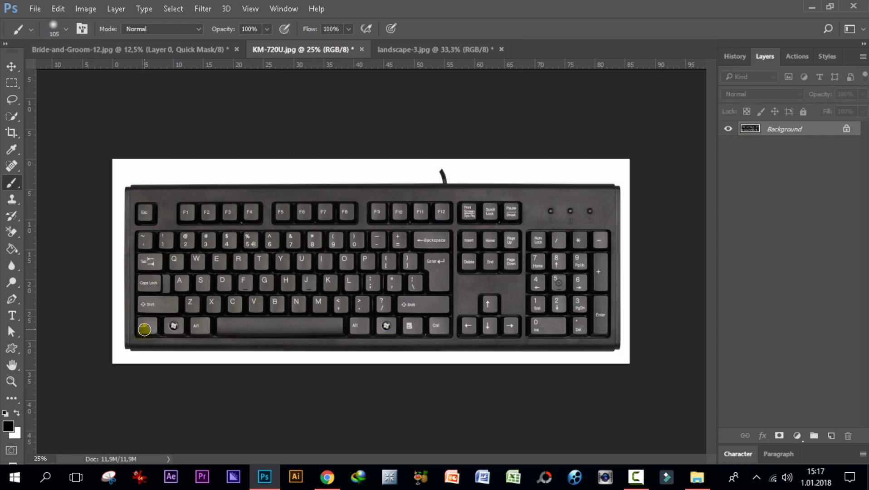
{"action": "left_click", "coordinate": [50, 50]}
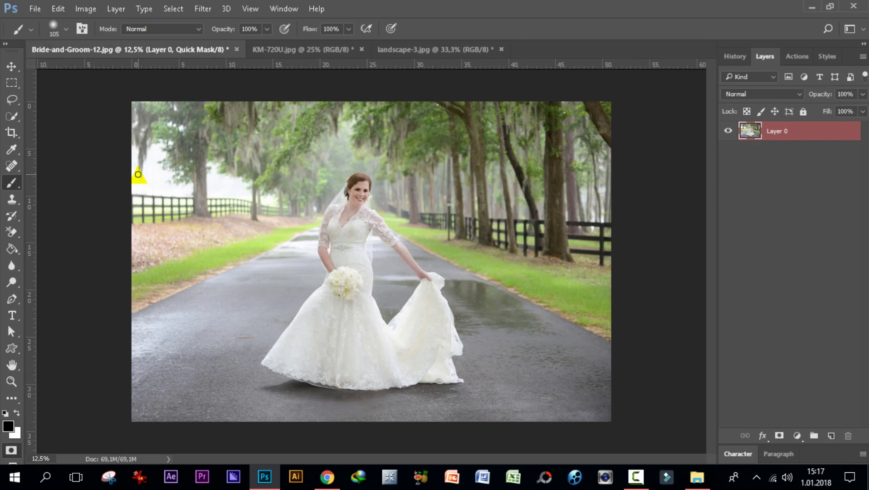
Zoom in on the bride and set the brush size to 21 px
{"action": "key", "text": "ctrl+plus"}
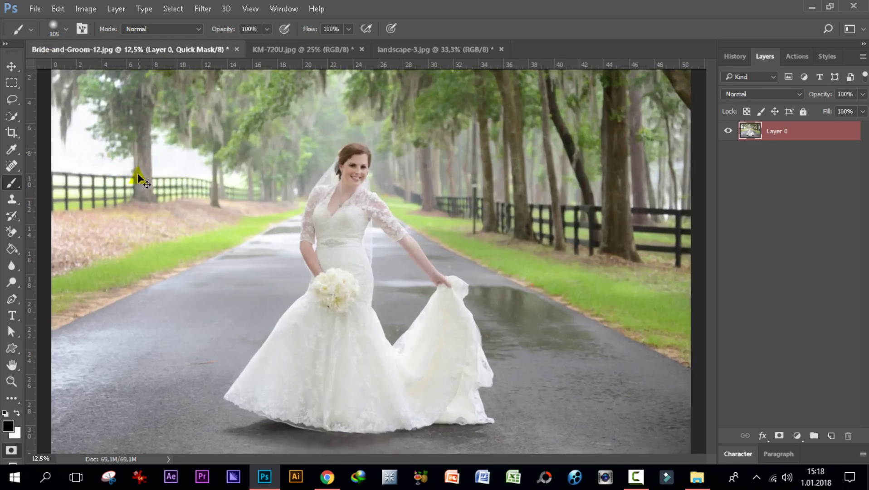
{"action": "key", "text": "ctrl+plus"}
{"action": "key", "text": "ctrl+plus"}
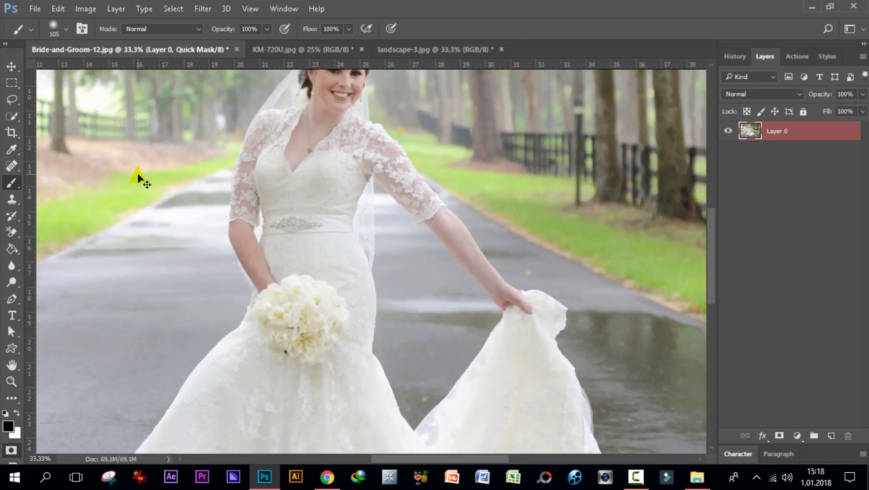
{"action": "key", "text": "ctrl+plus"}
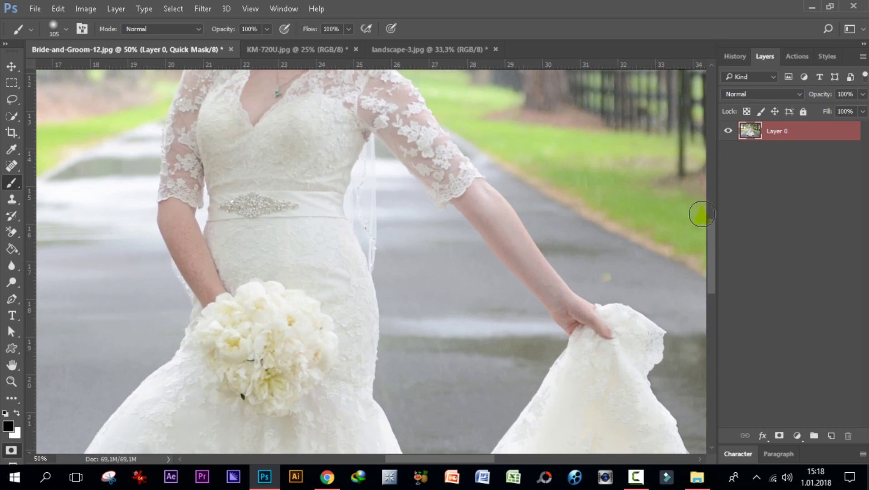
{"action": "left_click_drag", "start_coordinate": [712, 284], "coordinate": [718, 233]}
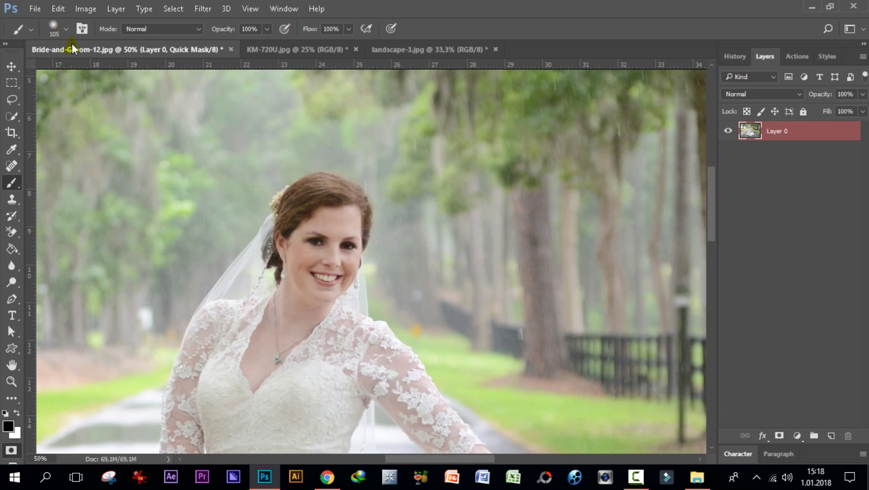
{"action": "left_click", "coordinate": [66, 28]}
{"action": "left_click_drag", "start_coordinate": [116, 74], "coordinate": [79, 71]}
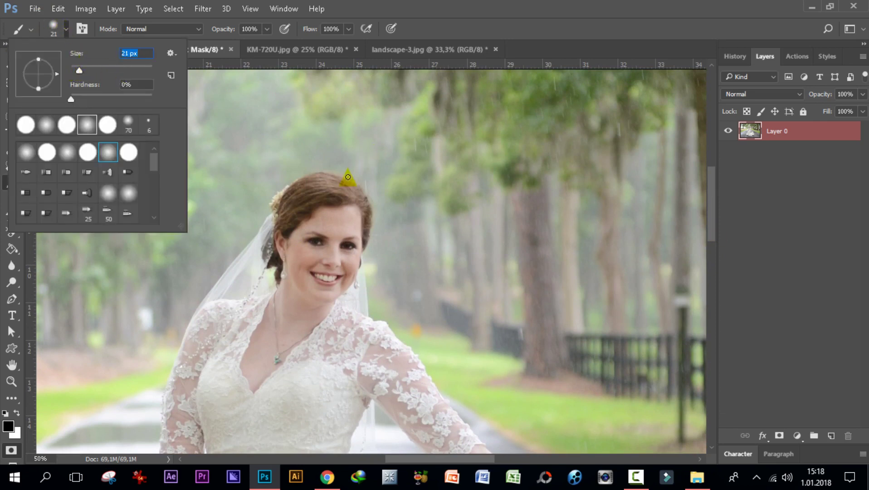
{"action": "left_click", "coordinate": [520, 23]}
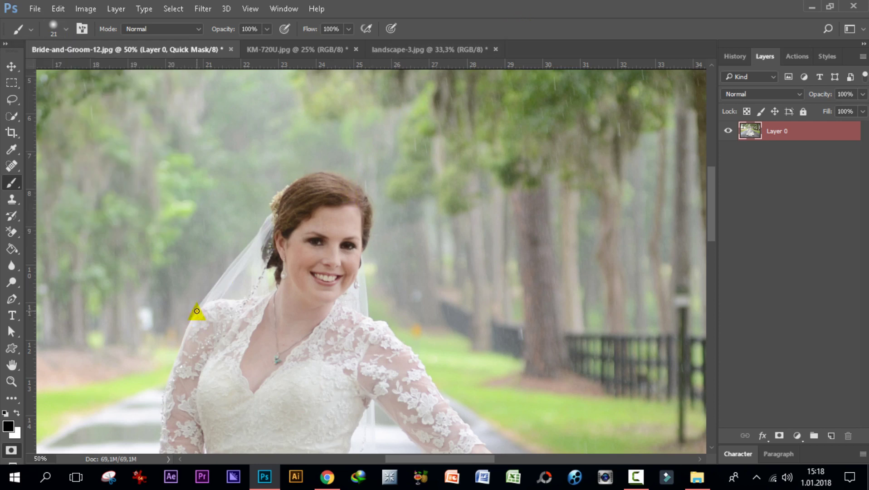
Trace the mask outline along the shoulder, arm and forearm down to the skirt edge
{"action": "mouse_move", "coordinate": [197, 311]}
{"action": "left_mouse_down"}
{"action": "mouse_move", "coordinate": [280, 191]}
{"action": "mouse_move", "coordinate": [371, 211]}
{"action": "mouse_move", "coordinate": [356, 272]}
{"action": "mouse_move", "coordinate": [376, 323]}
{"action": "mouse_move", "coordinate": [472, 433]}
{"action": "left_mouse_up"}
{"action": "left_click_drag", "start_coordinate": [711, 217], "coordinate": [711, 267]}
{"action": "mouse_move", "coordinate": [485, 184]}
{"action": "left_mouse_down"}
{"action": "mouse_move", "coordinate": [553, 270]}
{"action": "mouse_move", "coordinate": [656, 326]}
{"action": "mouse_move", "coordinate": [660, 407]}
{"action": "left_mouse_up"}
{"action": "scroll", "coordinate": [543, 411], "scroll_direction": "down", "scroll_amount": 5}
{"action": "scroll", "coordinate": [543, 412], "scroll_direction": "right", "scroll_amount": 4}
{"action": "mouse_move", "coordinate": [472, 136]}
{"action": "left_mouse_down"}
{"action": "mouse_move", "coordinate": [552, 361]}
{"action": "mouse_move", "coordinate": [522, 449]}
{"action": "left_mouse_up"}
{"action": "scroll", "coordinate": [522, 435], "scroll_direction": "down", "scroll_amount": 5}
{"action": "mouse_move", "coordinate": [522, 245]}
{"action": "left_mouse_down"}
{"action": "mouse_move", "coordinate": [540, 272]}
{"action": "mouse_move", "coordinate": [488, 285]}
{"action": "mouse_move", "coordinate": [165, 312]}
{"action": "left_mouse_up"}
Continue the mask outline around the rest of the skirt and up toward the head
{"action": "scroll", "coordinate": [434, 299], "scroll_direction": "left", "scroll_amount": 10}
{"action": "mouse_move", "coordinate": [222, 210]}
{"action": "left_mouse_down"}
{"action": "mouse_move", "coordinate": [423, 287]}
{"action": "mouse_move", "coordinate": [582, 312]}
{"action": "left_mouse_up"}
{"action": "scroll", "coordinate": [229, 442], "scroll_direction": "up", "scroll_amount": 6}
{"action": "mouse_move", "coordinate": [225, 446]}
{"action": "left_mouse_down"}
{"action": "mouse_move", "coordinate": [440, 163]}
{"action": "mouse_move", "coordinate": [489, 82]}
{"action": "mouse_move", "coordinate": [474, 230]}
{"action": "mouse_move", "coordinate": [489, 178]}
{"action": "mouse_move", "coordinate": [498, 198]}
{"action": "left_mouse_up"}
{"action": "scroll", "coordinate": [433, 159], "scroll_direction": "up", "scroll_amount": 5}
{"action": "scroll", "coordinate": [499, 198], "scroll_direction": "up", "scroll_amount": 5}
{"action": "mouse_move", "coordinate": [460, 295]}
{"action": "left_mouse_down"}
{"action": "mouse_move", "coordinate": [499, 203]}
{"action": "mouse_move", "coordinate": [359, 116]}
{"action": "left_mouse_up"}
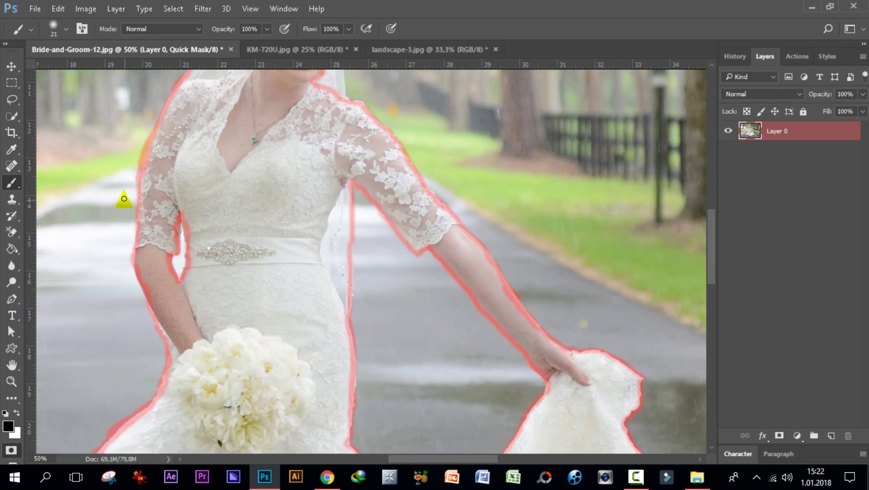
Switch to a larger hard round brush and fill the dress bodice with mask
{"action": "left_click", "coordinate": [66, 30]}
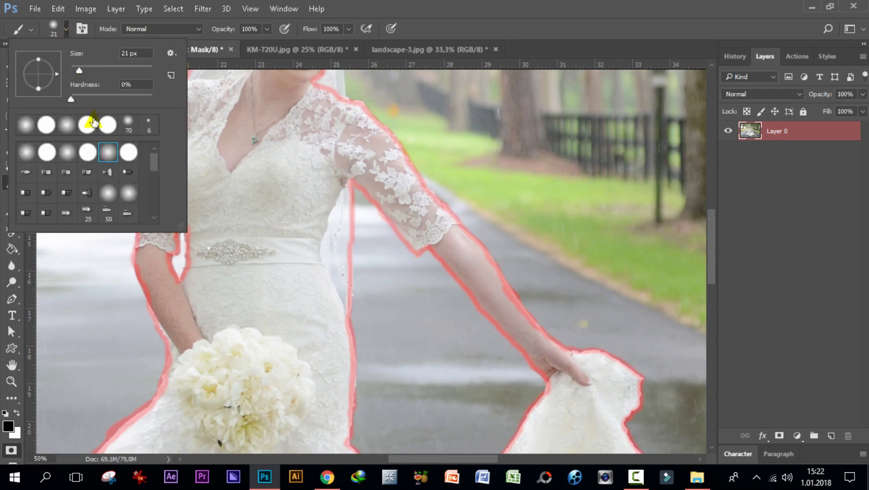
{"action": "double_click", "coordinate": [93, 122]}
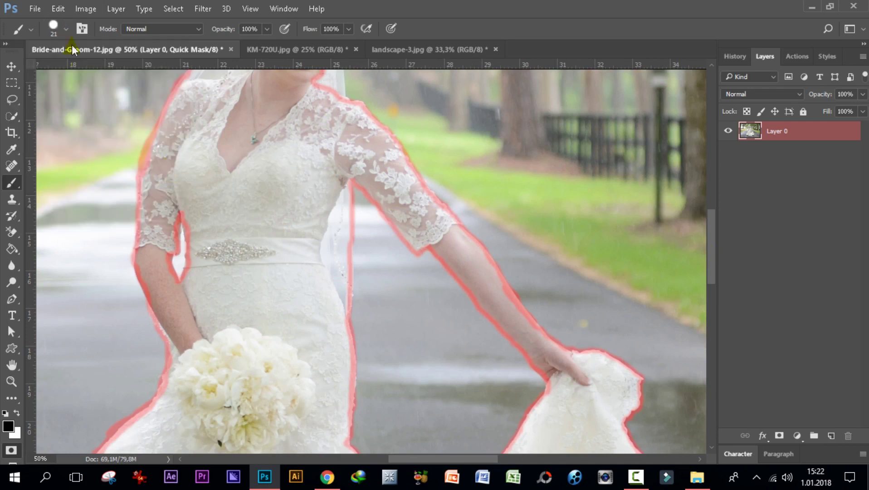
{"action": "left_click", "coordinate": [67, 31]}
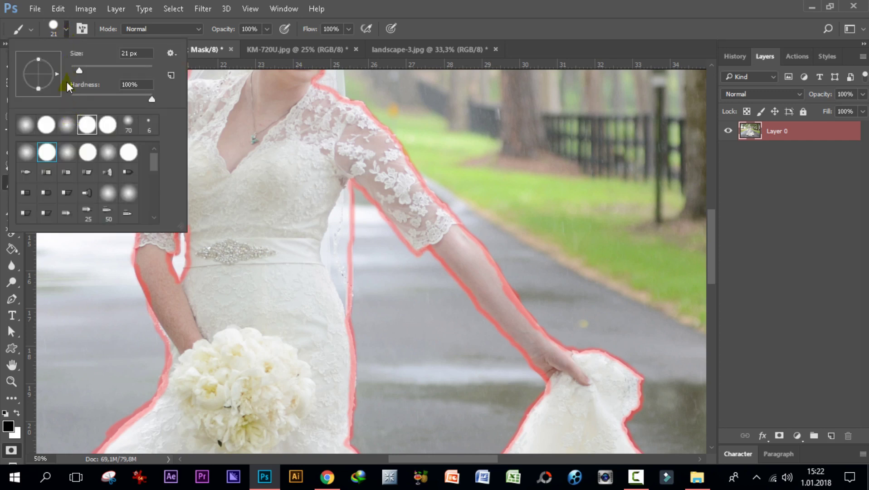
{"action": "left_click_drag", "start_coordinate": [81, 71], "coordinate": [90, 75]}
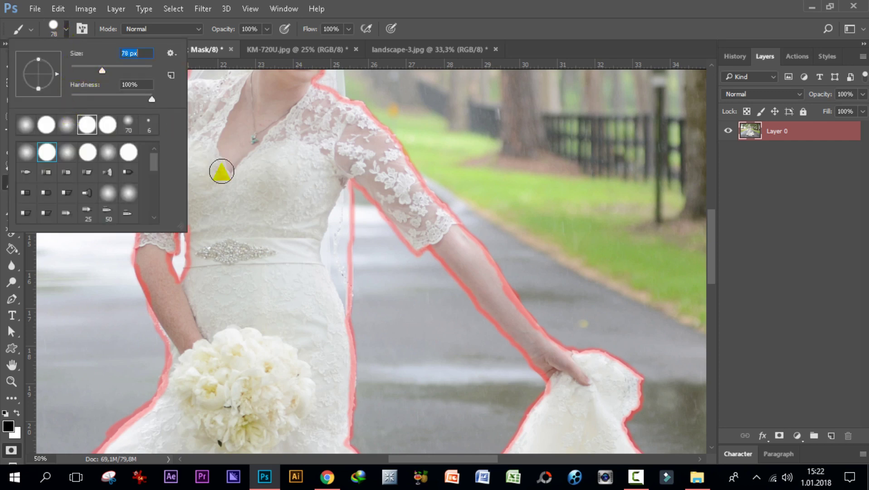
{"action": "mouse_move", "coordinate": [239, 186]}
{"action": "left_mouse_down"}
{"action": "mouse_move", "coordinate": [271, 320]}
{"action": "mouse_move", "coordinate": [284, 254]}
{"action": "mouse_move", "coordinate": [306, 304]}
{"action": "mouse_move", "coordinate": [335, 312]}
{"action": "mouse_move", "coordinate": [345, 184]}
{"action": "mouse_move", "coordinate": [330, 248]}
{"action": "mouse_move", "coordinate": [322, 173]}
{"action": "mouse_move", "coordinate": [298, 292]}
{"action": "mouse_move", "coordinate": [254, 294]}
{"action": "mouse_move", "coordinate": [289, 273]}
{"action": "mouse_move", "coordinate": [226, 231]}
{"action": "mouse_move", "coordinate": [186, 326]}
{"action": "mouse_move", "coordinate": [287, 401]}
{"action": "mouse_move", "coordinate": [273, 148]}
{"action": "mouse_move", "coordinate": [161, 300]}
{"action": "mouse_move", "coordinate": [246, 164]}
{"action": "mouse_move", "coordinate": [413, 239]}
{"action": "mouse_move", "coordinate": [562, 360]}
{"action": "mouse_move", "coordinate": [361, 145]}
{"action": "left_mouse_up"}
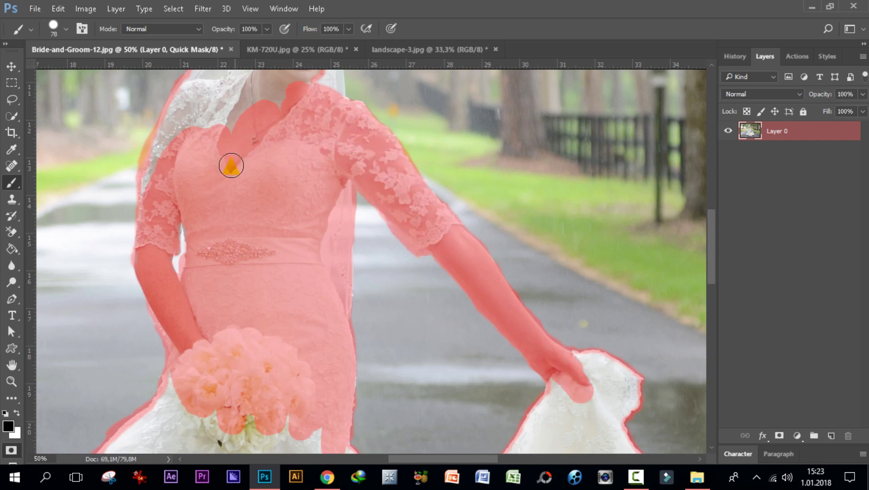
{"action": "scroll", "coordinate": [151, 394], "scroll_direction": "up", "scroll_amount": 5}
{"action": "mouse_move", "coordinate": [152, 394]}
{"action": "left_mouse_down"}
{"action": "mouse_move", "coordinate": [253, 208]}
{"action": "mouse_move", "coordinate": [328, 185]}
{"action": "left_mouse_up"}
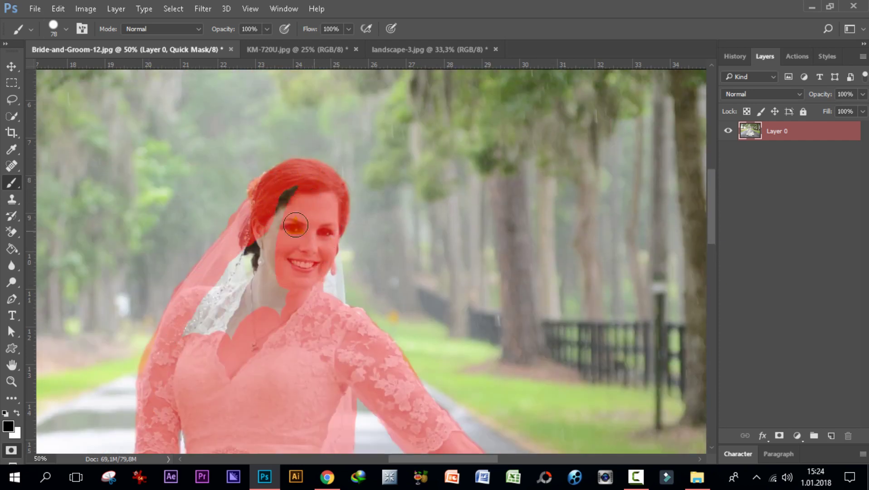
{"action": "scroll", "coordinate": [275, 321], "scroll_direction": "down", "scroll_amount": 5}
Set the brush to 70 px and mask the skirt, its flared right side and hem
{"action": "key", "text": "ctrl+minus"}
{"action": "key", "text": "ctrl+minus"}
{"action": "key", "text": "ctrl+minus"}
{"action": "left_click", "coordinate": [66, 28]}
{"action": "mouse_move", "coordinate": [284, 274]}
{"action": "left_mouse_down"}
{"action": "mouse_move", "coordinate": [326, 253]}
{"action": "mouse_move", "coordinate": [338, 305]}
{"action": "mouse_move", "coordinate": [415, 272]}
{"action": "left_mouse_up"}
{"action": "type", "text": "70"}
{"action": "key", "text": "Return"}
{"action": "left_click_drag", "start_coordinate": [271, 266], "coordinate": [281, 226]}
{"action": "key", "text": "ctrl+plus"}
{"action": "mouse_move", "coordinate": [384, 239]}
{"action": "left_mouse_down"}
{"action": "mouse_move", "coordinate": [479, 233]}
{"action": "mouse_move", "coordinate": [532, 144]}
{"action": "mouse_move", "coordinate": [594, 308]}
{"action": "mouse_move", "coordinate": [581, 345]}
{"action": "mouse_move", "coordinate": [593, 421]}
{"action": "mouse_move", "coordinate": [486, 399]}
{"action": "mouse_move", "coordinate": [269, 437]}
{"action": "mouse_move", "coordinate": [508, 405]}
{"action": "left_mouse_up"}
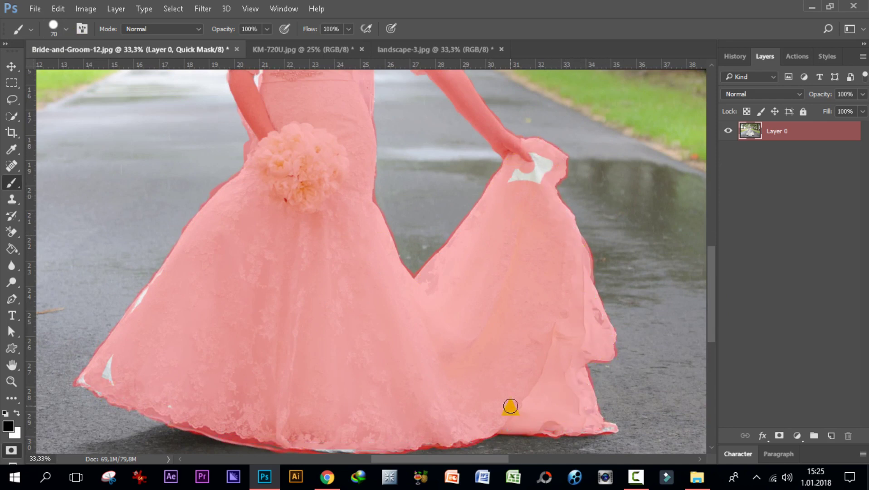
{"action": "key", "text": "ctrl+plus"}
{"action": "key", "text": "ctrl+plus"}
{"action": "left_click_drag", "start_coordinate": [177, 390], "coordinate": [640, 360]}
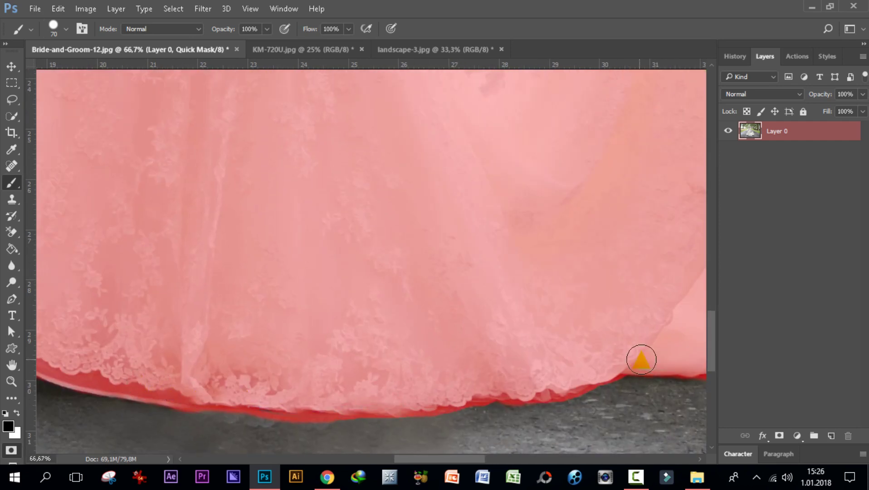
Shrink the brush to 20 px and zoom around to check the mask edges and sleeve
{"action": "scroll", "coordinate": [640, 360], "scroll_direction": "left", "scroll_amount": 5}
{"action": "scroll", "coordinate": [512, 459], "scroll_direction": "right", "scroll_amount": 10}
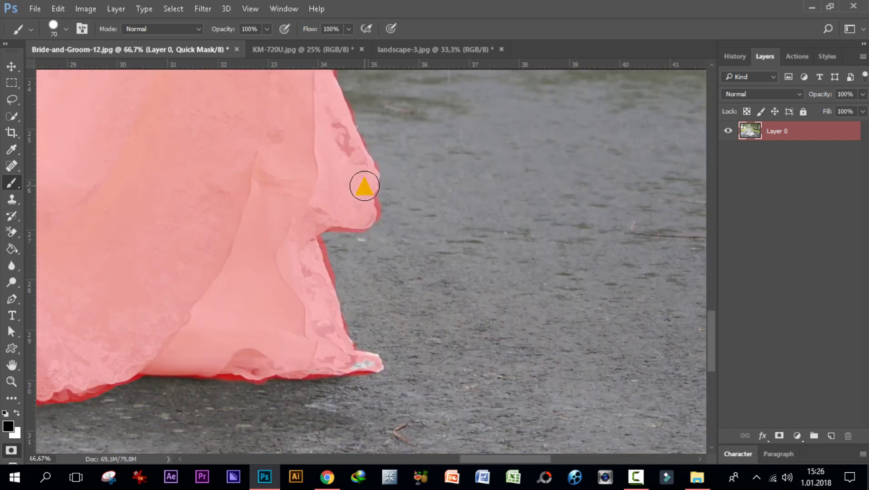
{"action": "scroll", "coordinate": [365, 188], "scroll_direction": "up", "scroll_amount": 10}
{"action": "scroll", "coordinate": [210, 148], "scroll_direction": "down", "scroll_amount": 15}
{"action": "left_click", "coordinate": [66, 29]}
{"action": "key", "text": "bracketleft"}
{"action": "key", "text": "bracketleft"}
{"action": "key", "text": "bracketleft"}
{"action": "key", "text": "Return"}
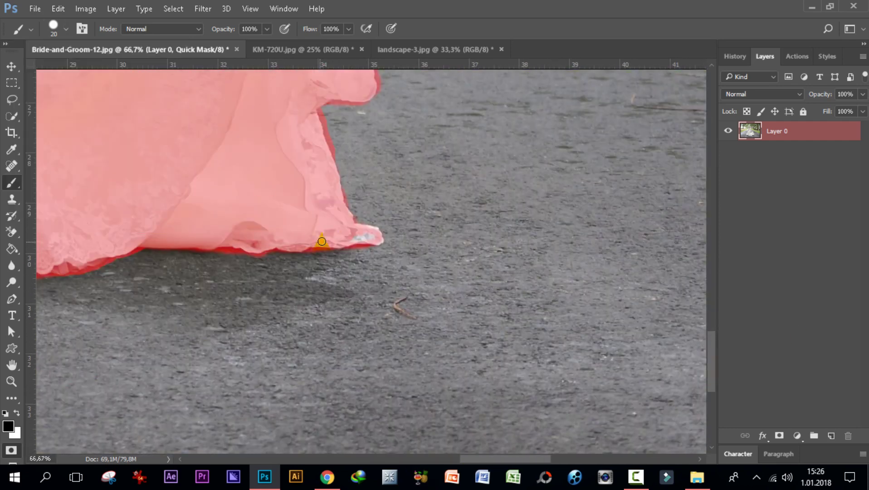
{"action": "key", "text": "ctrl+plus"}
{"action": "key", "text": "ctrl+plus"}
{"action": "key", "text": "ctrl+plus"}
{"action": "key", "text": "ctrl+minus"}
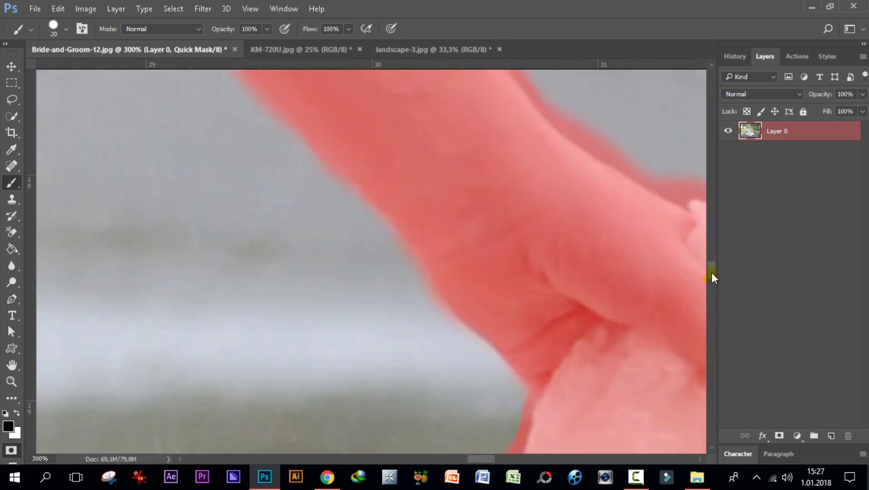
{"action": "key", "text": "ctrl+minus"}
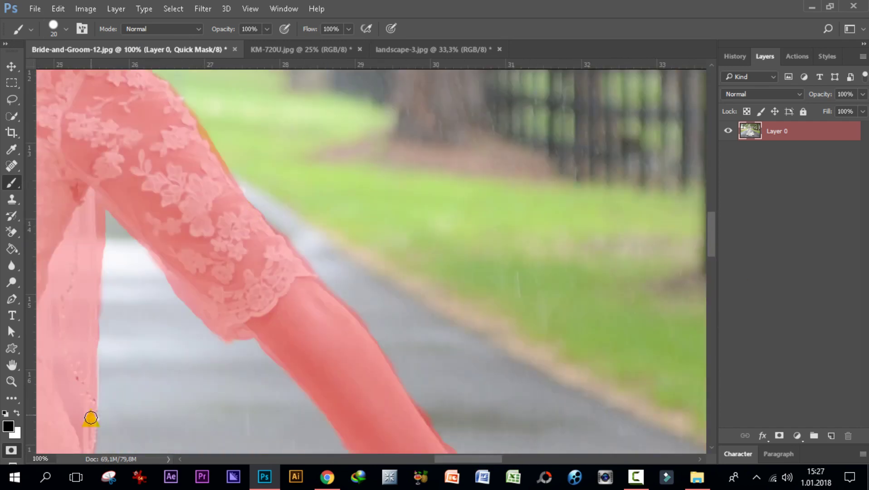
{"action": "scroll", "coordinate": [90, 416], "scroll_direction": "left", "scroll_amount": 15}
{"action": "scroll", "coordinate": [713, 209], "scroll_direction": "up", "scroll_amount": 8}
{"action": "scroll", "coordinate": [713, 210], "scroll_direction": "up", "scroll_amount": 1}
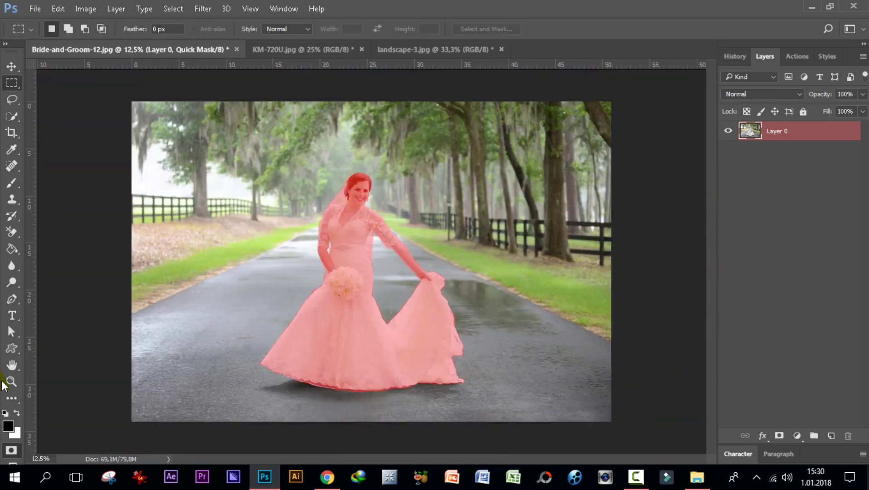
Exit Quick Mask and invert the selection so only the bride is selected
{"action": "left_click", "coordinate": [11, 452]}
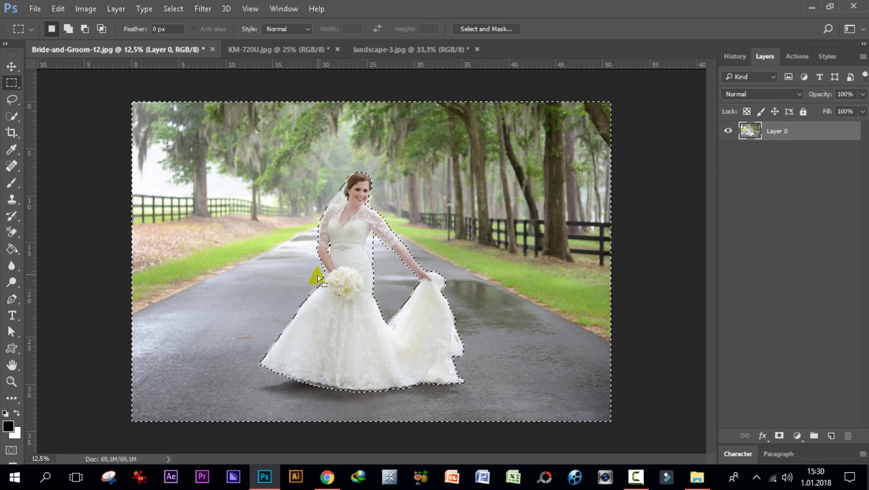
{"action": "right_click", "coordinate": [11, 87]}
{"action": "right_click", "coordinate": [332, 234]}
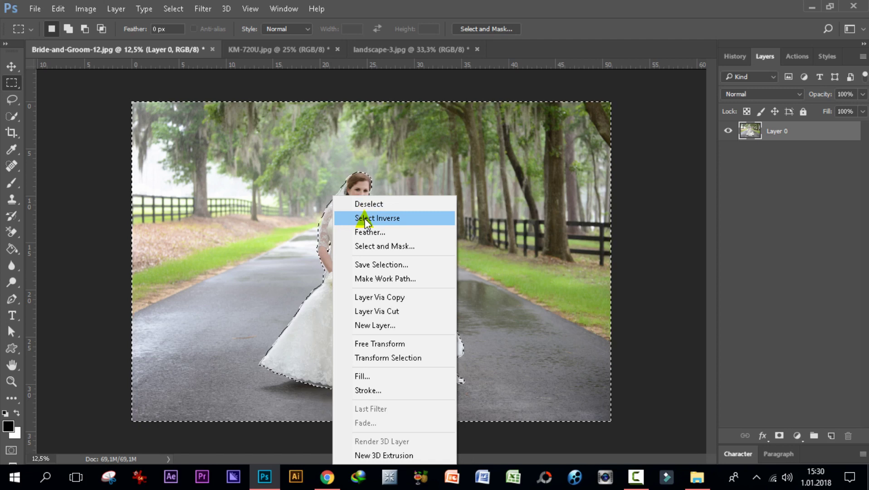
{"action": "left_click", "coordinate": [368, 218]}
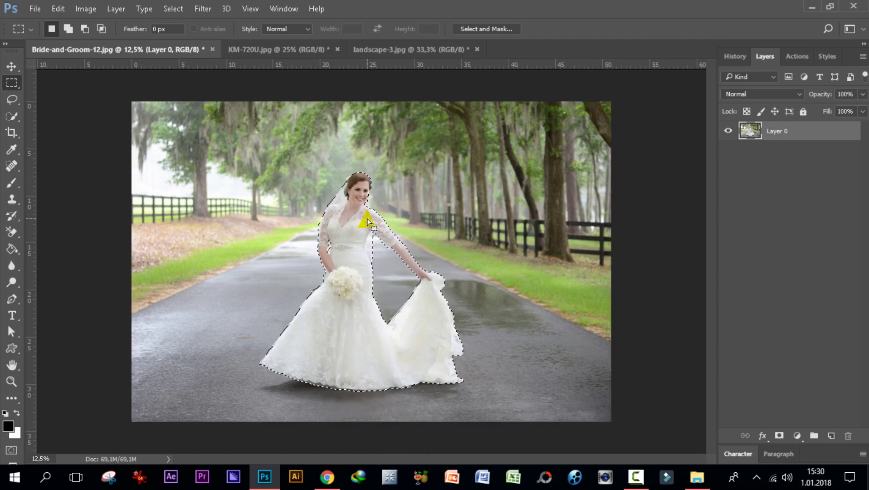
Open Select and Mask on the bride selection
{"action": "right_click", "coordinate": [343, 227]}
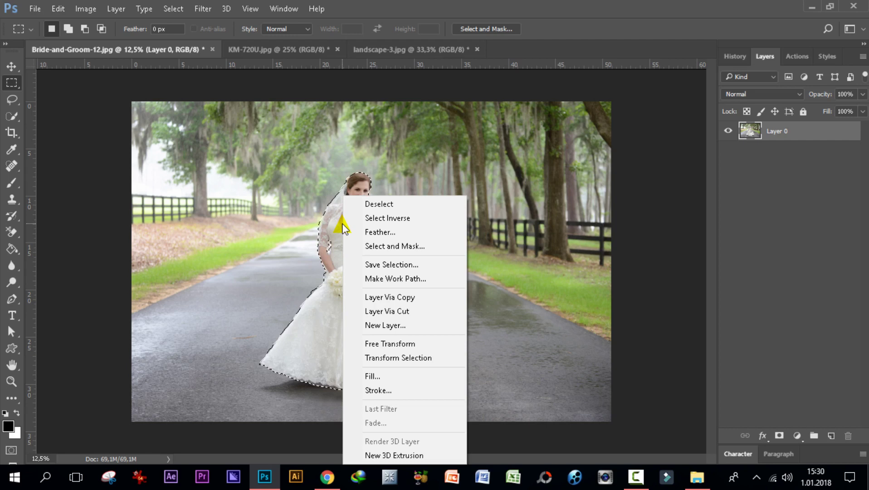
{"action": "left_click", "coordinate": [379, 252]}
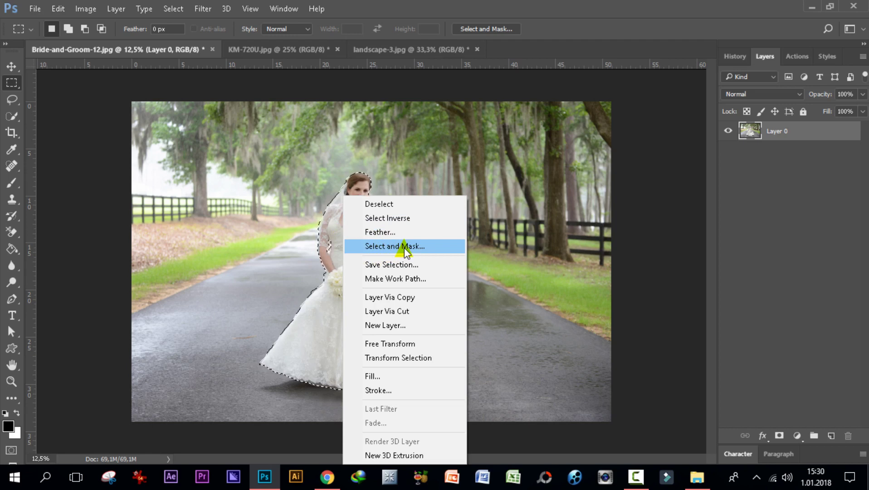
{"action": "left_click", "coordinate": [403, 247]}
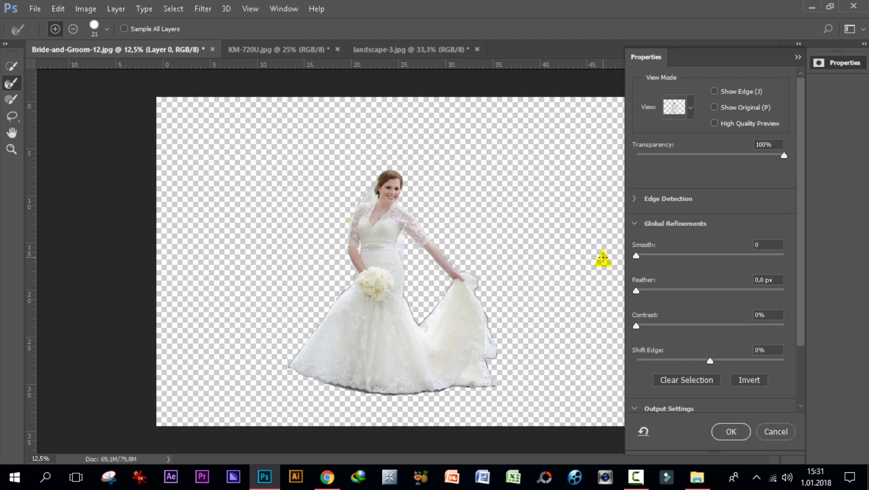
{"action": "key", "text": "ctrl+plus"}
{"action": "key", "text": "ctrl+plus"}
{"action": "key", "text": "ctrl+plus"}
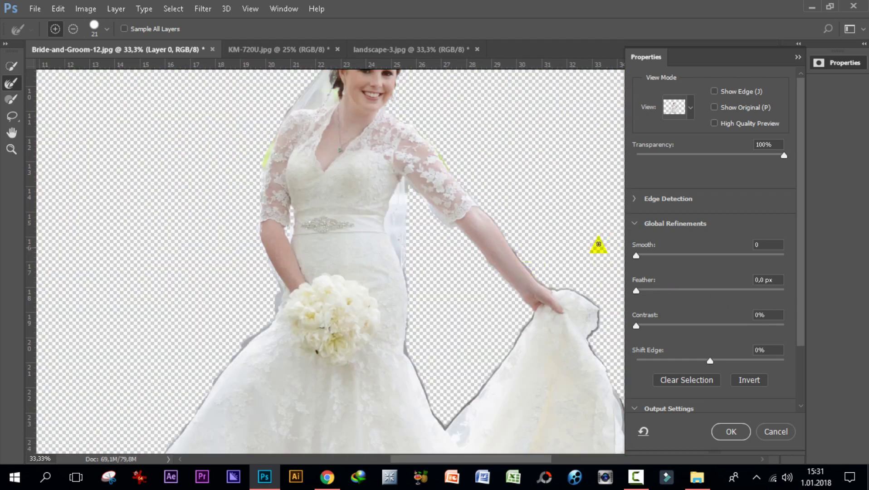
{"action": "left_click_drag", "start_coordinate": [798, 212], "coordinate": [795, 265]}
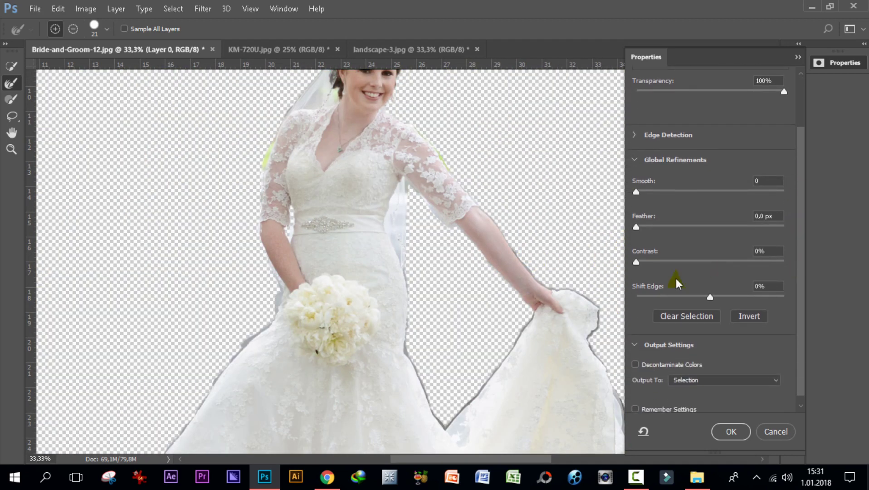
{"action": "scroll", "coordinate": [533, 414], "scroll_direction": "down", "scroll_amount": 2}
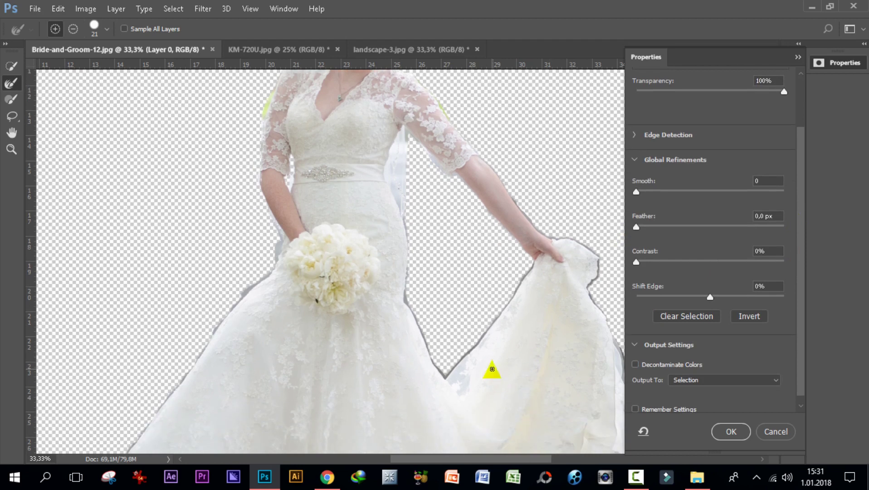
{"action": "scroll", "coordinate": [492, 368], "scroll_direction": "down", "scroll_amount": 2}
{"action": "scroll", "coordinate": [318, 312], "scroll_direction": "down", "scroll_amount": 2}
{"action": "scroll", "coordinate": [472, 233], "scroll_direction": "down", "scroll_amount": 2}
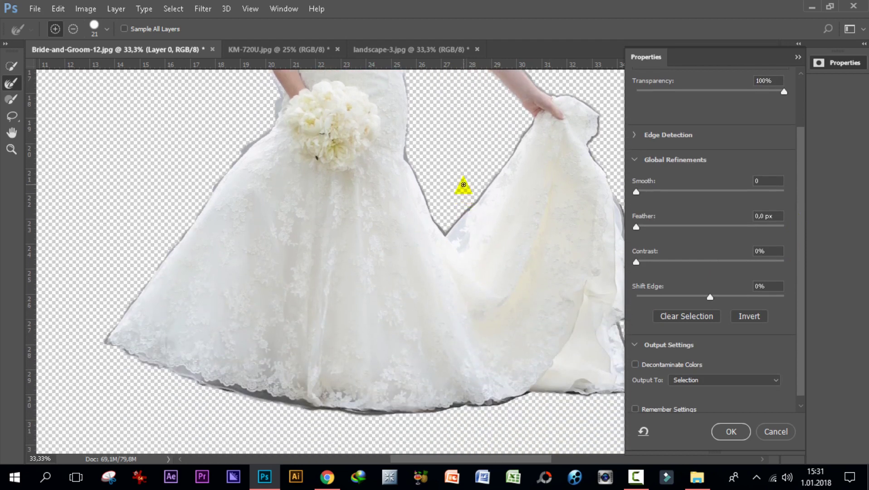
{"action": "scroll", "coordinate": [463, 184], "scroll_direction": "up", "scroll_amount": 1}
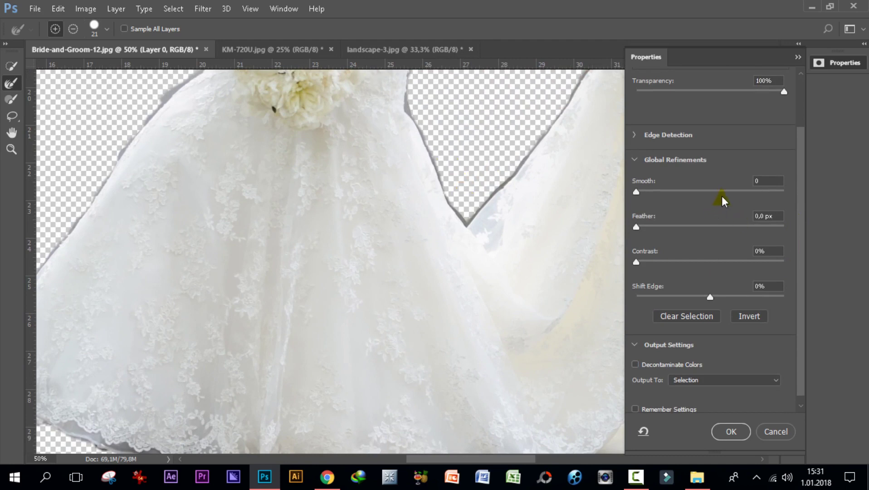
{"action": "left_click_drag", "start_coordinate": [800, 231], "coordinate": [799, 217]}
{"action": "scroll", "coordinate": [475, 217], "scroll_direction": "up", "scroll_amount": 1}
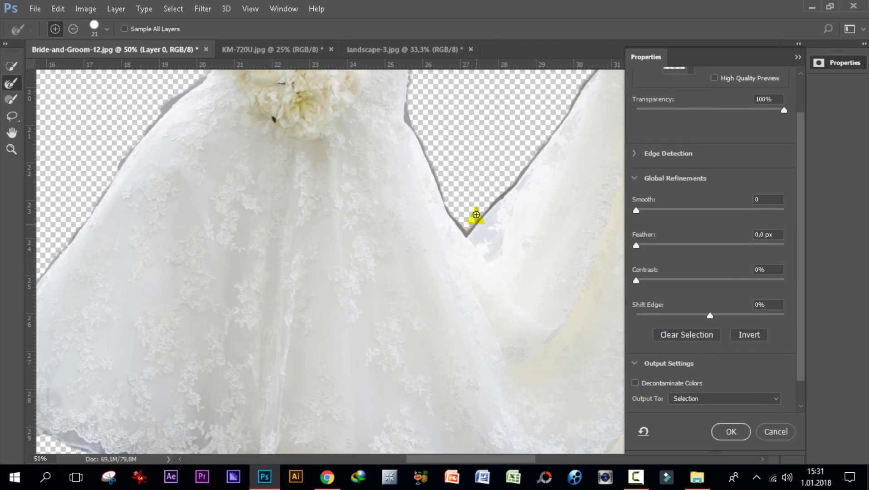
{"action": "scroll", "coordinate": [476, 217], "scroll_direction": "up", "scroll_amount": 1}
{"action": "scroll", "coordinate": [475, 214], "scroll_direction": "up", "scroll_amount": 1}
{"action": "scroll", "coordinate": [476, 207], "scroll_direction": "up", "scroll_amount": 1}
{"action": "scroll", "coordinate": [476, 207], "scroll_direction": "up", "scroll_amount": 2}
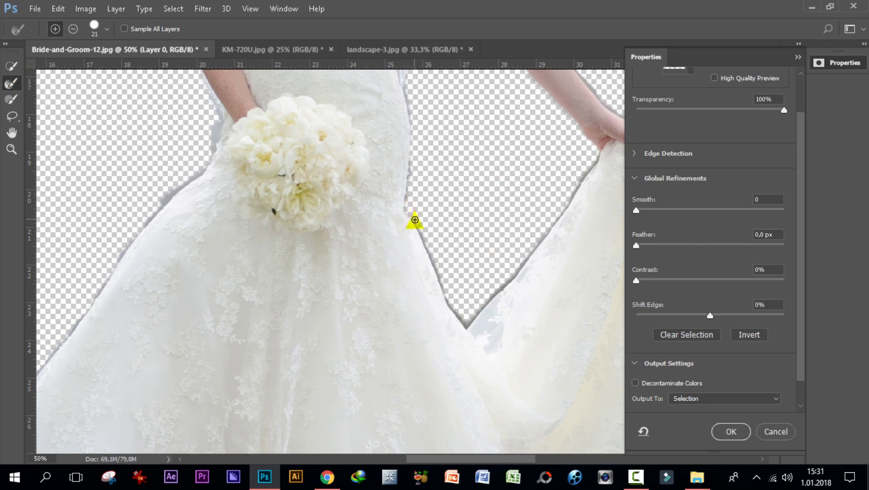
{"action": "mouse_move", "coordinate": [420, 232]}
{"action": "left_mouse_down"}
{"action": "mouse_move", "coordinate": [466, 324]}
{"action": "mouse_move", "coordinate": [530, 254]}
{"action": "mouse_move", "coordinate": [583, 174]}
{"action": "mouse_move", "coordinate": [538, 207]}
{"action": "mouse_move", "coordinate": [403, 193]}
{"action": "mouse_move", "coordinate": [407, 200]}
{"action": "mouse_move", "coordinate": [411, 149]}
{"action": "mouse_move", "coordinate": [410, 181]}
{"action": "mouse_move", "coordinate": [629, 147]}
{"action": "left_mouse_up"}
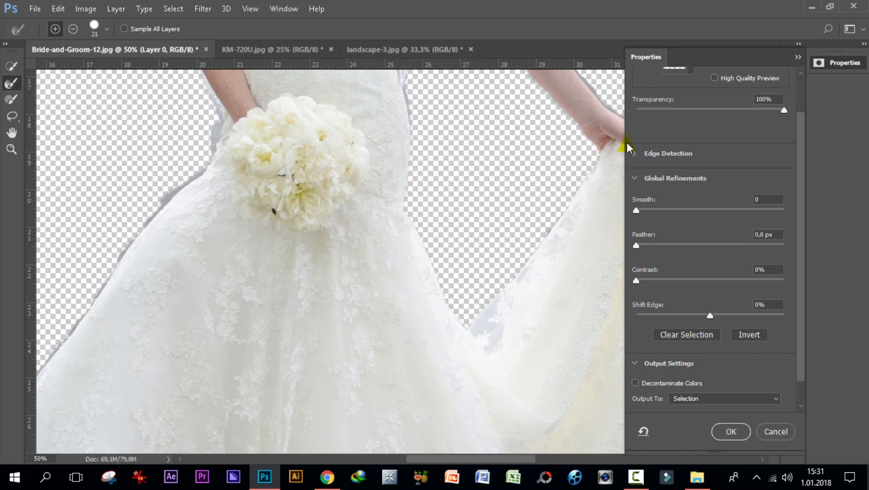
{"action": "scroll", "coordinate": [436, 115], "scroll_direction": "up", "scroll_amount": 2}
{"action": "scroll", "coordinate": [431, 117], "scroll_direction": "up", "scroll_amount": 2}
{"action": "scroll", "coordinate": [413, 117], "scroll_direction": "up", "scroll_amount": 2}
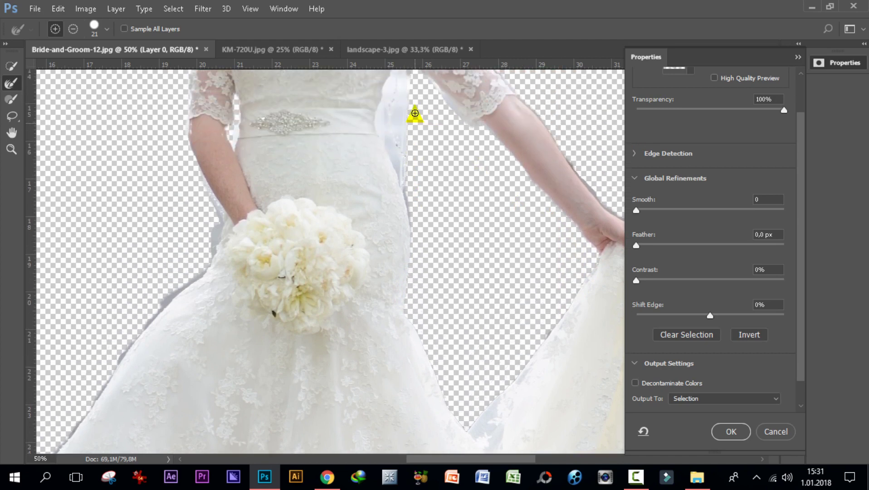
{"action": "scroll", "coordinate": [414, 118], "scroll_direction": "up", "scroll_amount": 2}
{"action": "scroll", "coordinate": [415, 122], "scroll_direction": "up", "scroll_amount": 1}
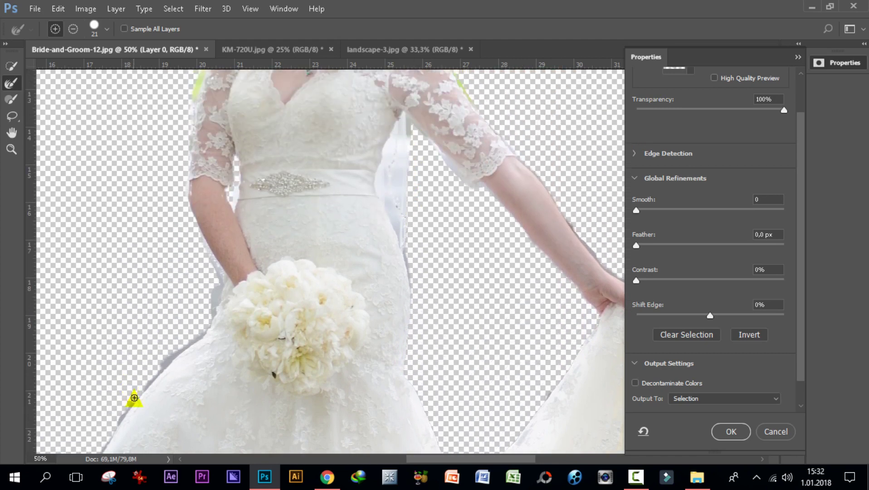
Refine the cutout edges along the dress's lower-left side, the wrist and the veil
{"action": "mouse_move", "coordinate": [161, 365]}
{"action": "left_mouse_down"}
{"action": "mouse_move", "coordinate": [200, 336]}
{"action": "mouse_move", "coordinate": [218, 290]}
{"action": "mouse_move", "coordinate": [217, 268]}
{"action": "mouse_move", "coordinate": [187, 219]}
{"action": "mouse_move", "coordinate": [206, 258]}
{"action": "mouse_move", "coordinate": [170, 235]}
{"action": "mouse_move", "coordinate": [213, 186]}
{"action": "mouse_move", "coordinate": [233, 193]}
{"action": "mouse_move", "coordinate": [192, 228]}
{"action": "mouse_move", "coordinate": [373, 212]}
{"action": "mouse_move", "coordinate": [417, 247]}
{"action": "mouse_move", "coordinate": [405, 257]}
{"action": "mouse_move", "coordinate": [409, 297]}
{"action": "mouse_move", "coordinate": [497, 275]}
{"action": "mouse_move", "coordinate": [547, 170]}
{"action": "mouse_move", "coordinate": [533, 167]}
{"action": "mouse_move", "coordinate": [544, 181]}
{"action": "left_mouse_up"}
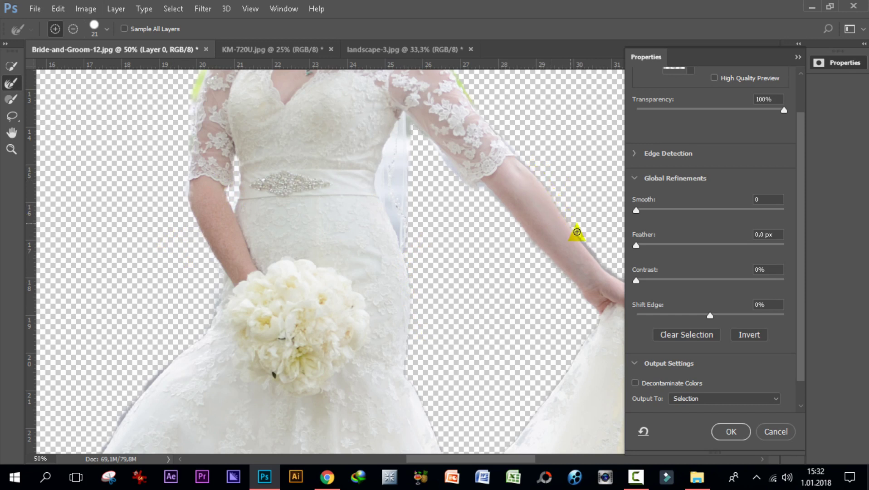
{"action": "mouse_move", "coordinate": [593, 254]}
{"action": "left_mouse_down"}
{"action": "mouse_move", "coordinate": [609, 269]}
{"action": "mouse_move", "coordinate": [543, 181]}
{"action": "mouse_move", "coordinate": [486, 196]}
{"action": "mouse_move", "coordinate": [589, 312]}
{"action": "left_mouse_up"}
{"action": "left_click_drag", "start_coordinate": [415, 283], "coordinate": [422, 204]}
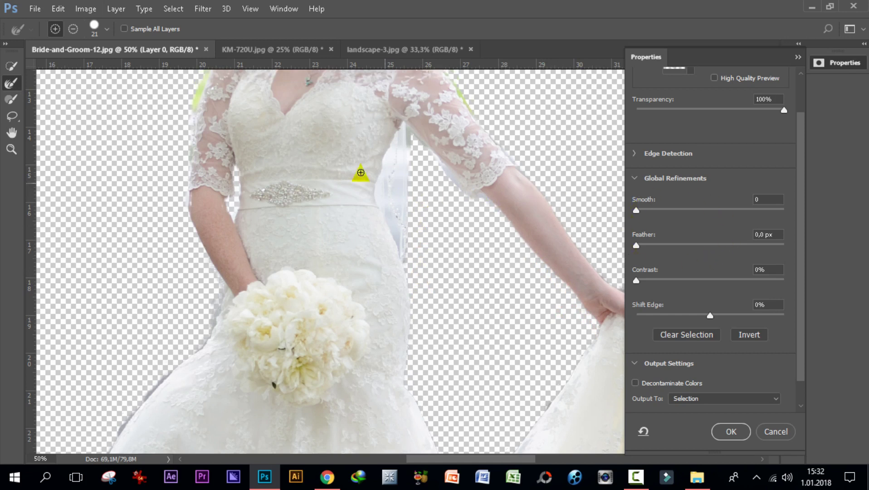
{"action": "scroll", "coordinate": [359, 174], "scroll_direction": "up", "scroll_amount": 3}
{"action": "scroll", "coordinate": [271, 155], "scroll_direction": "up", "scroll_amount": 2}
{"action": "scroll", "coordinate": [297, 136], "scroll_direction": "up", "scroll_amount": 2}
{"action": "scroll", "coordinate": [303, 136], "scroll_direction": "up", "scroll_amount": 1}
{"action": "mouse_move", "coordinate": [225, 186]}
{"action": "left_mouse_down"}
{"action": "mouse_move", "coordinate": [224, 201]}
{"action": "mouse_move", "coordinate": [284, 129]}
{"action": "left_mouse_up"}
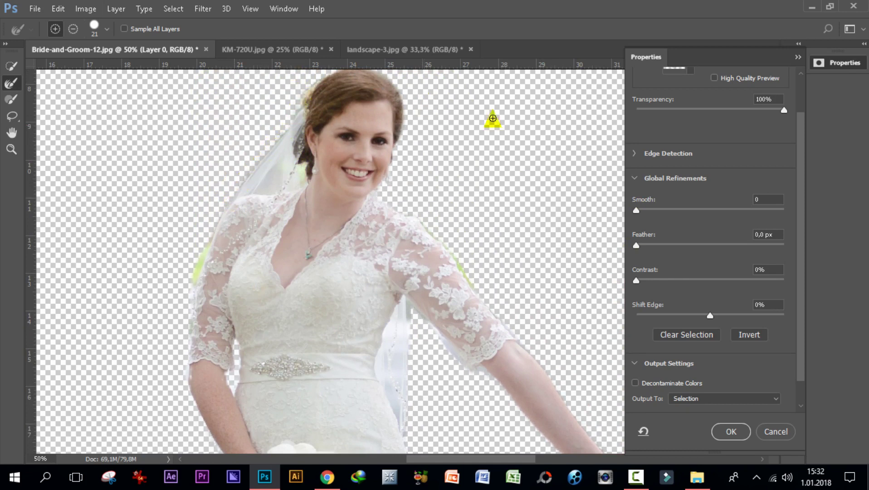
Brush over the hair edge and set Smooth to 31
{"action": "scroll", "coordinate": [506, 144], "scroll_direction": "up", "scroll_amount": 1}
{"action": "mouse_move", "coordinate": [390, 130]}
{"action": "left_mouse_down"}
{"action": "mouse_move", "coordinate": [339, 131]}
{"action": "mouse_move", "coordinate": [384, 151]}
{"action": "mouse_move", "coordinate": [398, 169]}
{"action": "mouse_move", "coordinate": [398, 208]}
{"action": "left_mouse_up"}
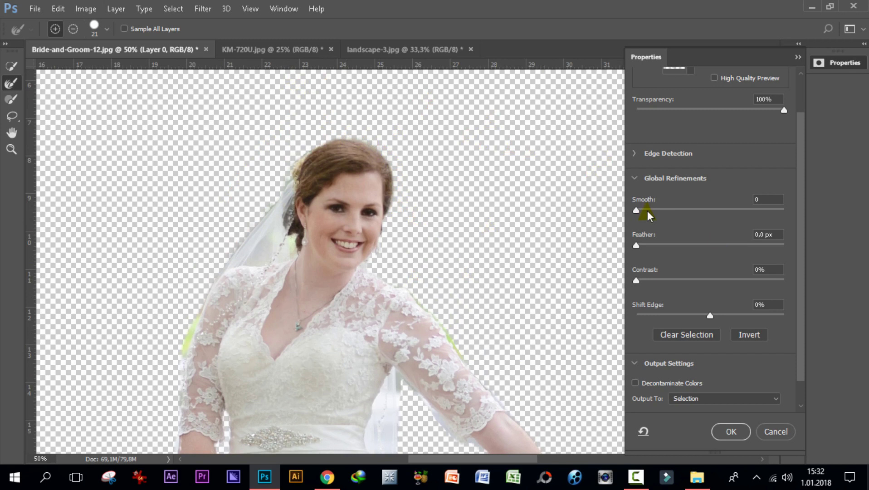
{"action": "left_click_drag", "start_coordinate": [640, 208], "coordinate": [684, 217]}
{"action": "scroll", "coordinate": [794, 222], "scroll_direction": "down", "scroll_amount": 1}
Refine the dress's left edge near the bouquet and along the hem
{"action": "key", "text": "x"}
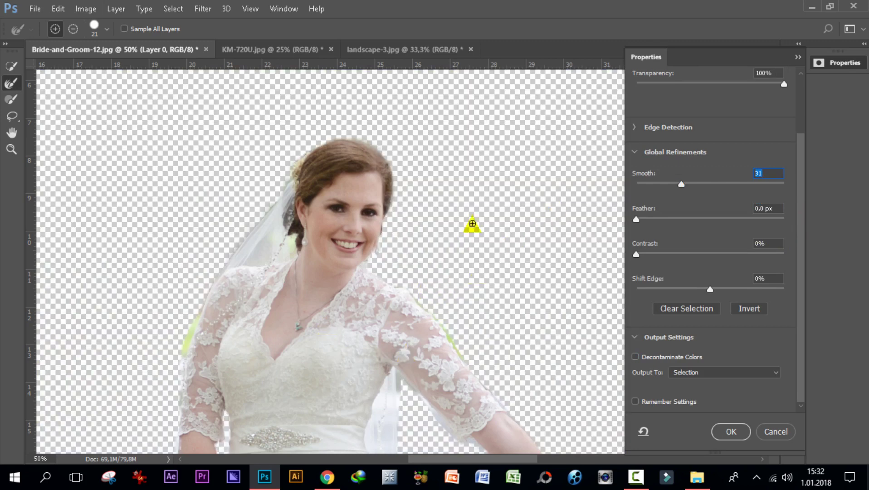
{"action": "scroll", "coordinate": [486, 257], "scroll_direction": "down", "scroll_amount": 1}
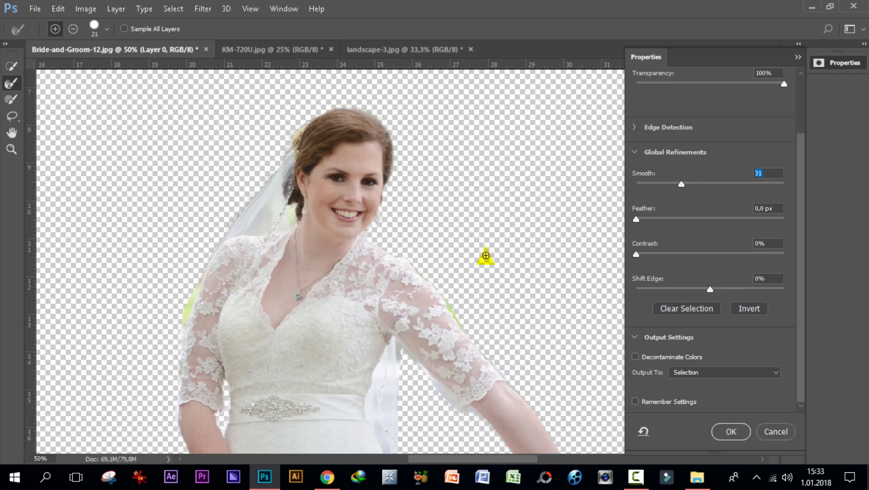
{"action": "scroll", "coordinate": [481, 263], "scroll_direction": "down", "scroll_amount": 1}
{"action": "scroll", "coordinate": [408, 300], "scroll_direction": "down", "scroll_amount": 4}
{"action": "scroll", "coordinate": [227, 327], "scroll_direction": "down", "scroll_amount": 3}
{"action": "scroll", "coordinate": [116, 323], "scroll_direction": "down", "scroll_amount": 3}
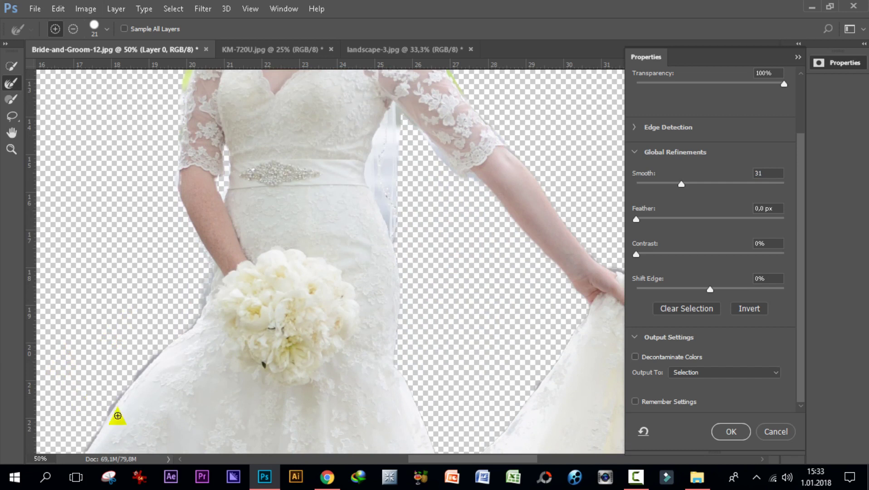
{"action": "left_click_drag", "start_coordinate": [109, 409], "coordinate": [164, 346]}
{"action": "scroll", "coordinate": [150, 365], "scroll_direction": "down", "scroll_amount": 5}
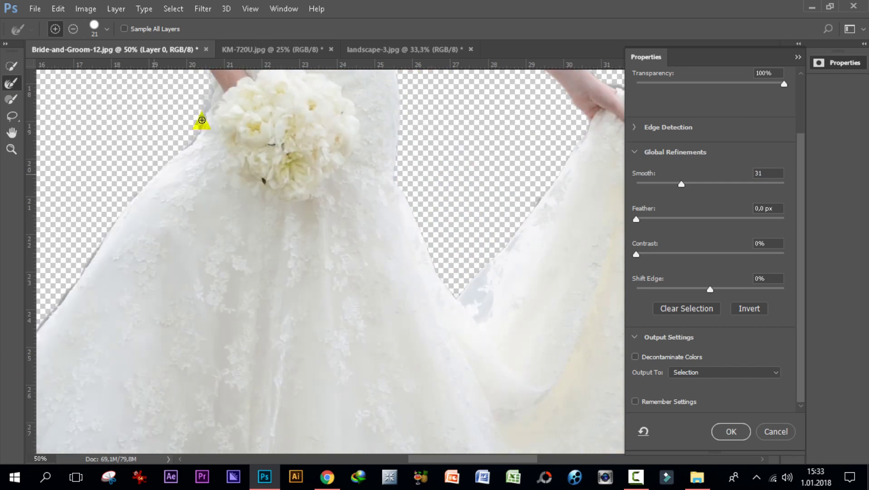
{"action": "scroll", "coordinate": [182, 431], "scroll_direction": "left", "scroll_amount": 5}
{"action": "scroll", "coordinate": [182, 408], "scroll_direction": "up", "scroll_amount": 1}
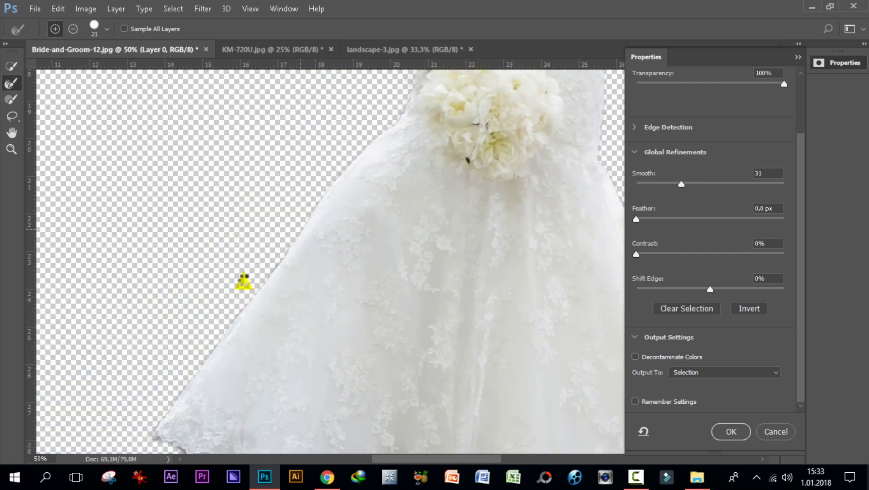
{"action": "scroll", "coordinate": [289, 348], "scroll_direction": "down", "scroll_amount": 5}
{"action": "mouse_move", "coordinate": [179, 289]}
{"action": "left_mouse_down"}
{"action": "mouse_move", "coordinate": [336, 343]}
{"action": "mouse_move", "coordinate": [557, 376]}
{"action": "mouse_move", "coordinate": [498, 364]}
{"action": "left_mouse_up"}
Clean up the dress's right edge and remove the grey fringe from the upper drape
{"action": "scroll", "coordinate": [453, 295], "scroll_direction": "right", "scroll_amount": 10}
{"action": "scroll", "coordinate": [453, 294], "scroll_direction": "up", "scroll_amount": 1}
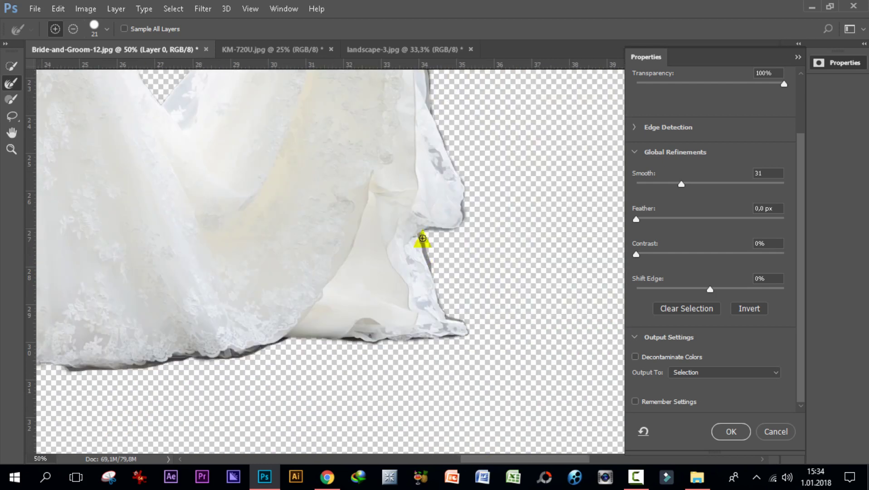
{"action": "mouse_move", "coordinate": [464, 260]}
{"action": "left_mouse_down"}
{"action": "mouse_move", "coordinate": [464, 277]}
{"action": "mouse_move", "coordinate": [427, 156]}
{"action": "mouse_move", "coordinate": [439, 126]}
{"action": "left_mouse_up"}
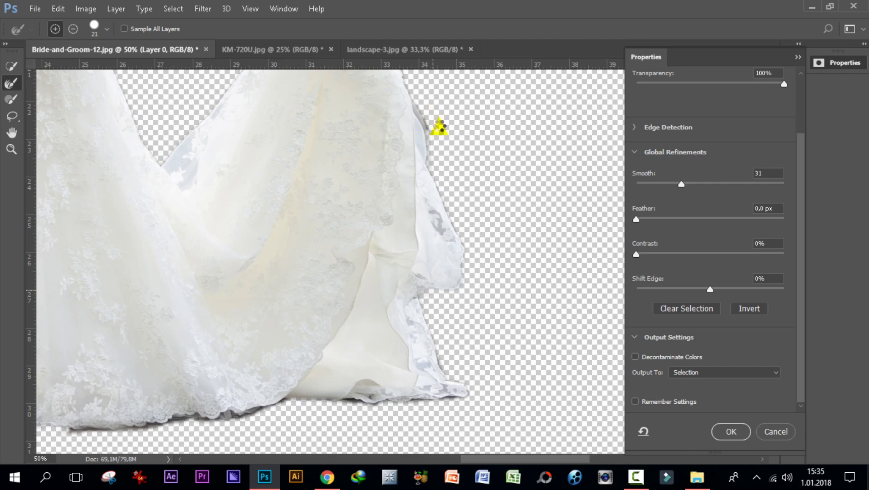
{"action": "scroll", "coordinate": [438, 127], "scroll_direction": "up", "scroll_amount": 5}
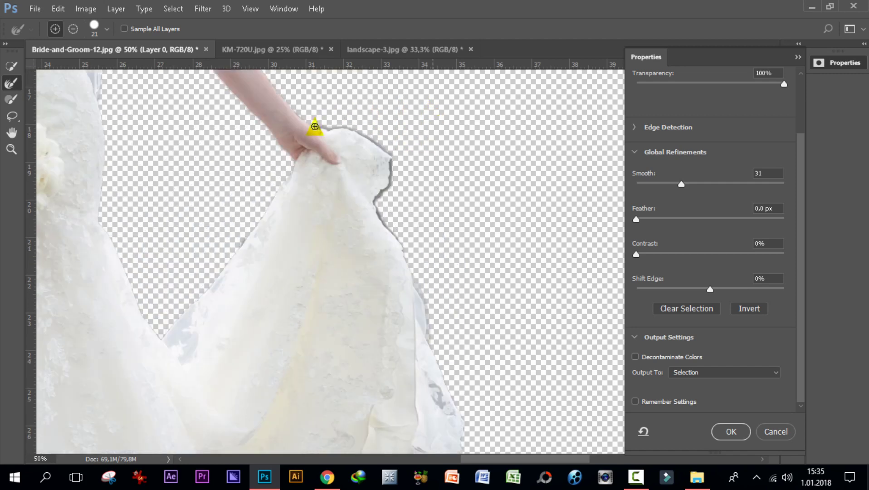
{"action": "left_click_drag", "start_coordinate": [394, 236], "coordinate": [395, 237]}
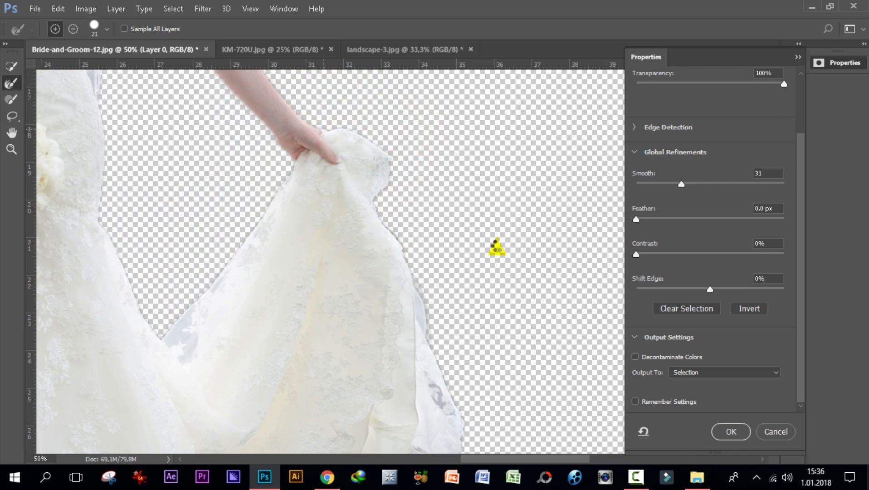
{"action": "scroll", "coordinate": [498, 247], "scroll_direction": "up", "scroll_amount": 10}
{"action": "scroll", "coordinate": [497, 248], "scroll_direction": "left", "scroll_amount": 8}
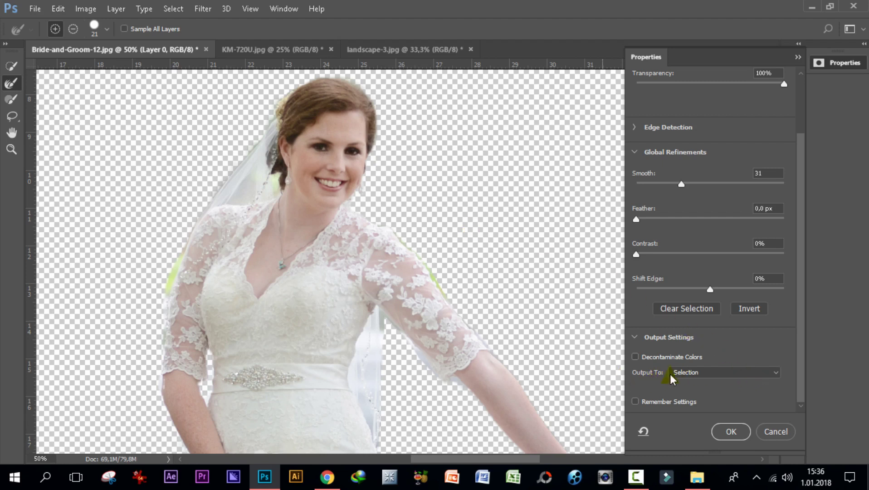
Output the refined selection to a New Layer and zoom out to view the cutout
{"action": "left_click", "coordinate": [773, 372]}
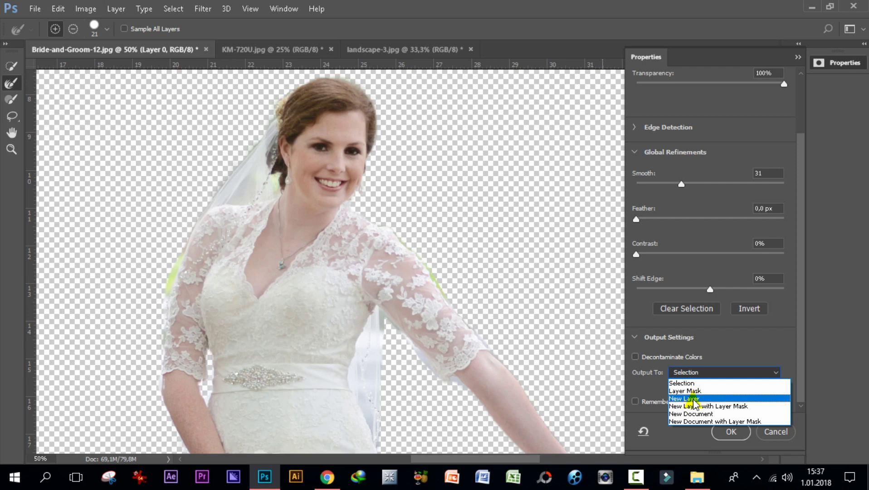
{"action": "left_click", "coordinate": [694, 399]}
{"action": "left_click", "coordinate": [730, 432]}
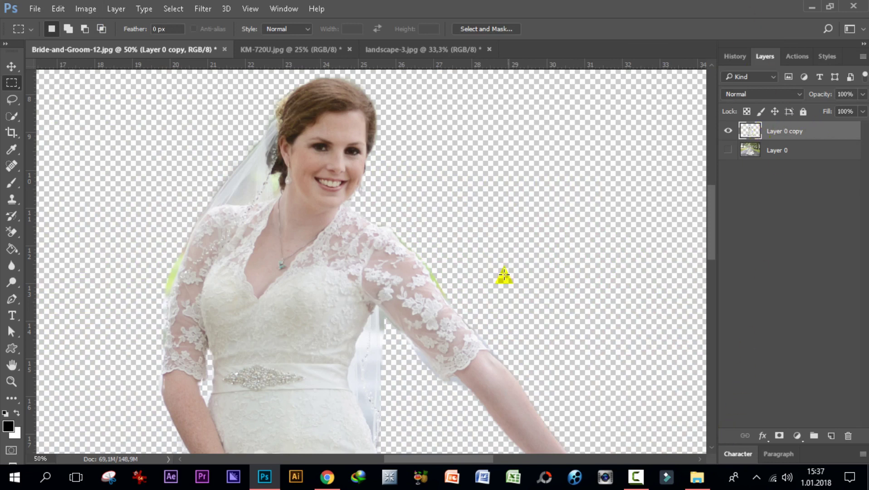
{"action": "key", "text": "ctrl+minus"}
{"action": "key", "text": "ctrl+minus"}
{"action": "key", "text": "ctrl+minus"}
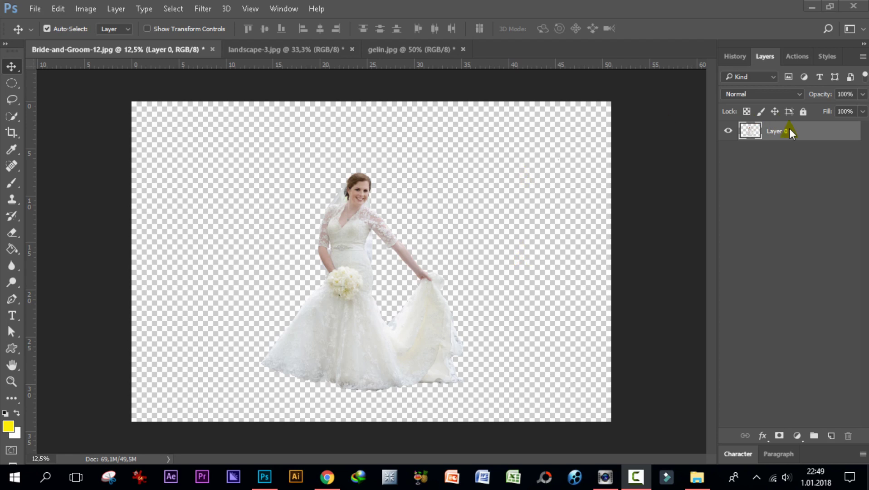
Copy the bride cutout into landscape-3.jpg as Layer 1 and zoom out to see it
{"action": "left_click", "coordinate": [805, 137]}
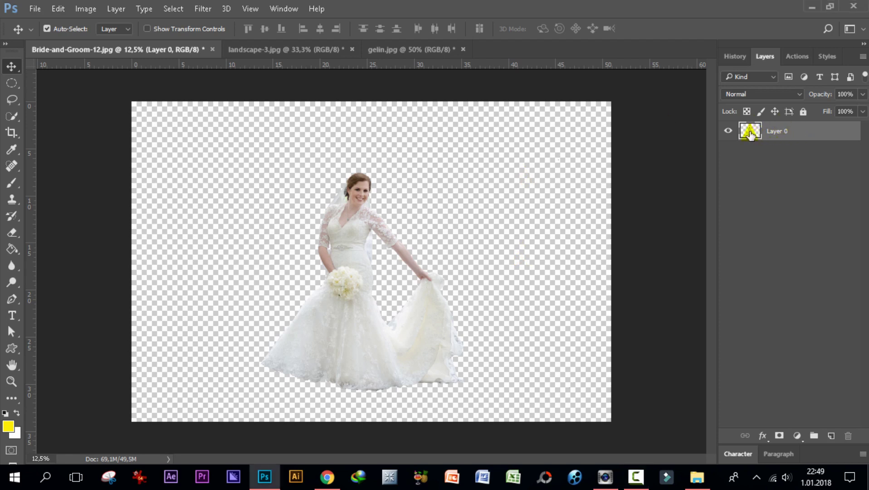
{"action": "left_click_drag", "start_coordinate": [749, 133], "coordinate": [260, 50]}
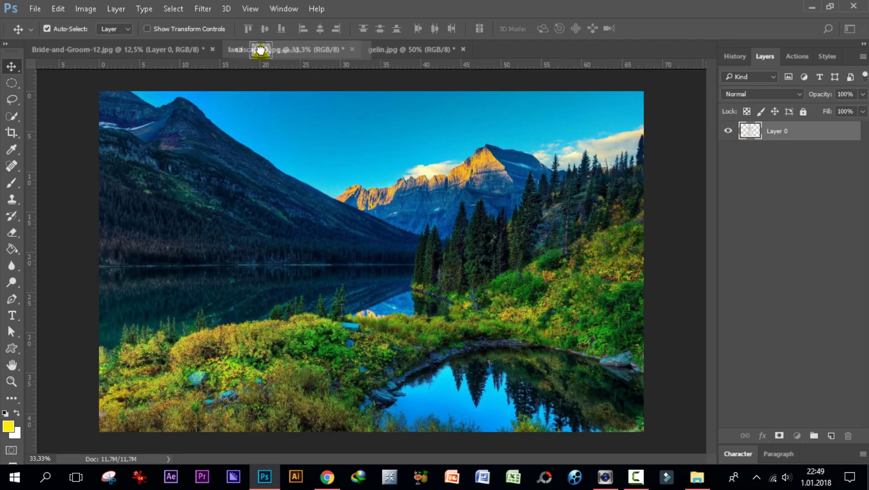
{"action": "mouse_move", "coordinate": [260, 49]}
{"action": "left_mouse_down"}
{"action": "mouse_move", "coordinate": [252, 99]}
{"action": "mouse_move", "coordinate": [251, 358]}
{"action": "left_mouse_up"}
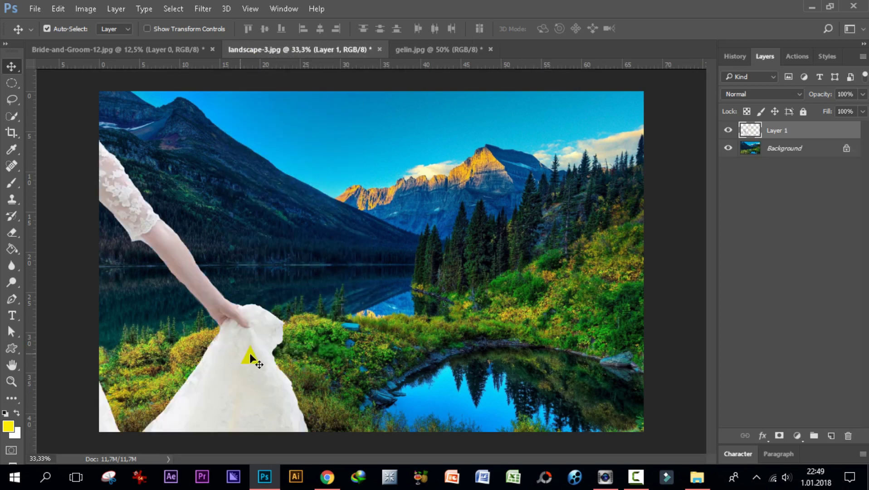
{"action": "key", "text": "ctrl+minus"}
{"action": "key", "text": "ctrl+minus"}
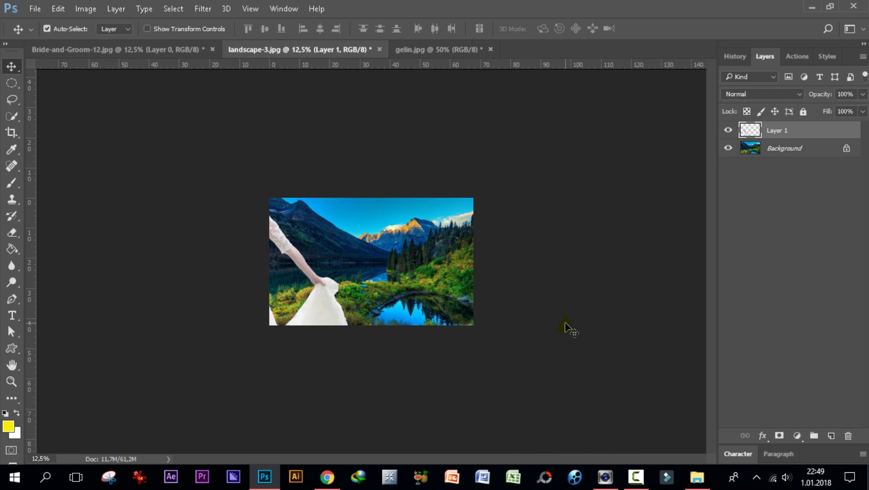
Scale the bride layer down to about 35% and place her on the left lakeshore grass
{"action": "key", "text": "ctrl+t"}
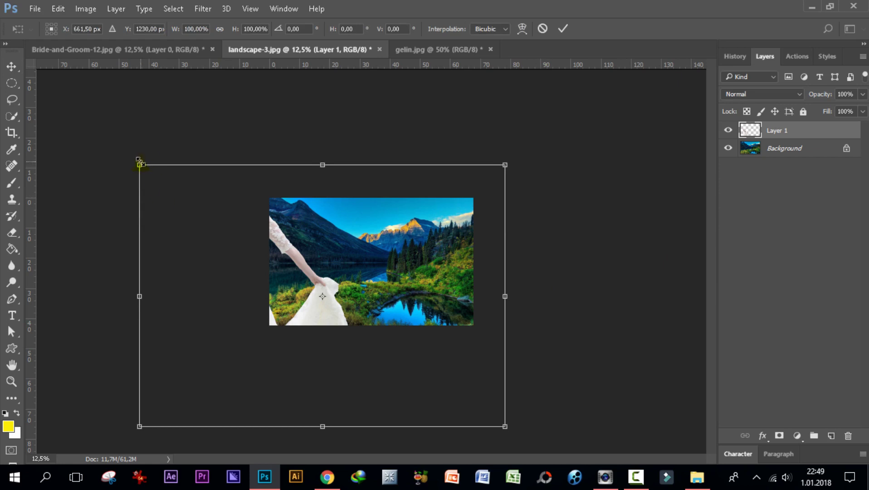
{"action": "left_click_drag", "start_coordinate": [136, 161], "coordinate": [277, 345]}
{"action": "left_click_drag", "start_coordinate": [335, 374], "coordinate": [292, 287]}
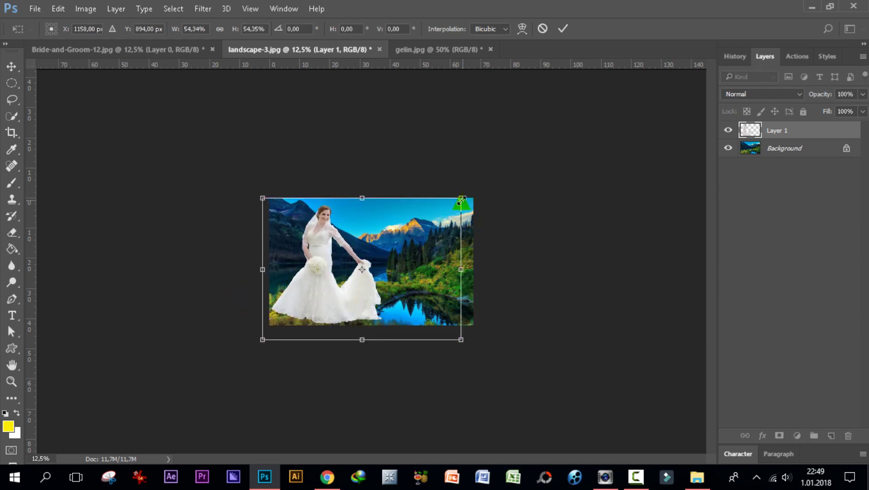
{"action": "left_click_drag", "start_coordinate": [461, 200], "coordinate": [389, 249]}
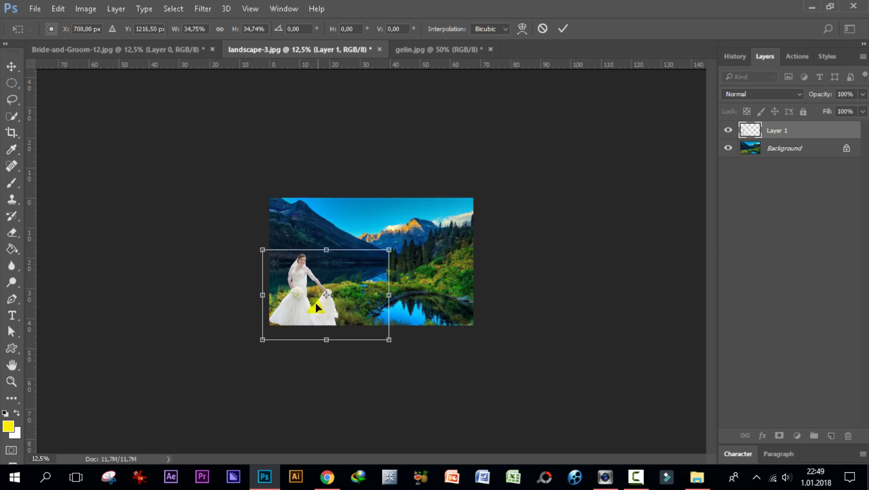
{"action": "left_click_drag", "start_coordinate": [316, 307], "coordinate": [332, 292]}
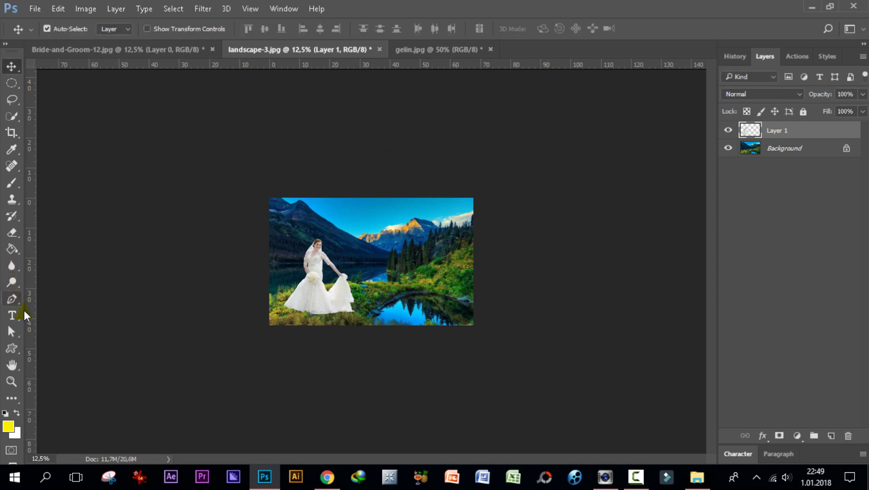
Zoom the landscape composition to 33.3%, then bring up the gelin.jpg portrait
{"action": "left_click", "coordinate": [12, 381]}
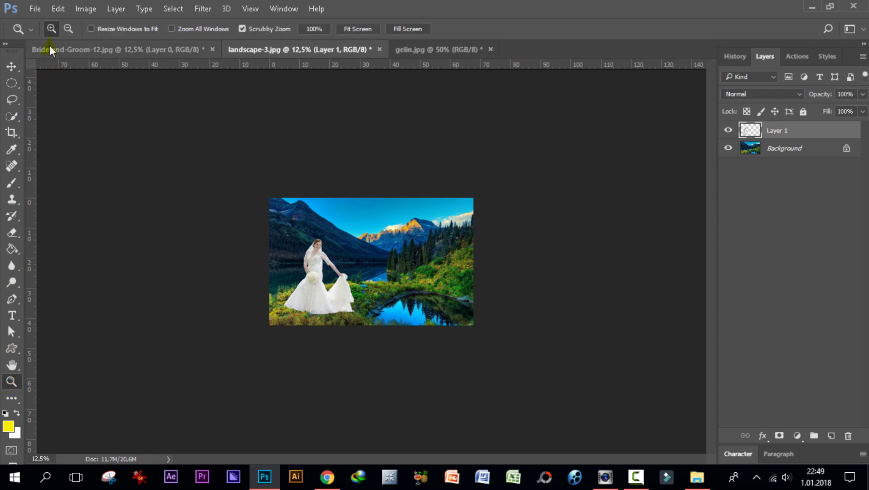
{"action": "left_click", "coordinate": [329, 244]}
{"action": "left_click", "coordinate": [357, 258]}
{"action": "left_click", "coordinate": [248, 240]}
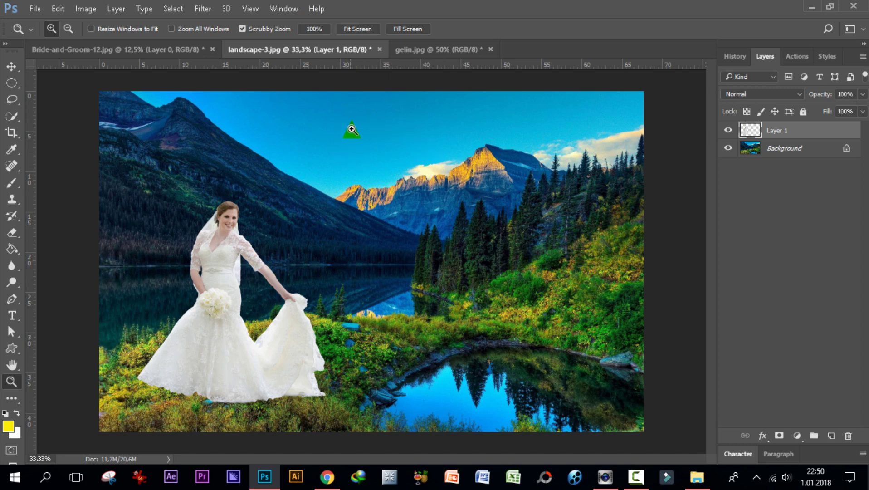
{"action": "left_click", "coordinate": [417, 50]}
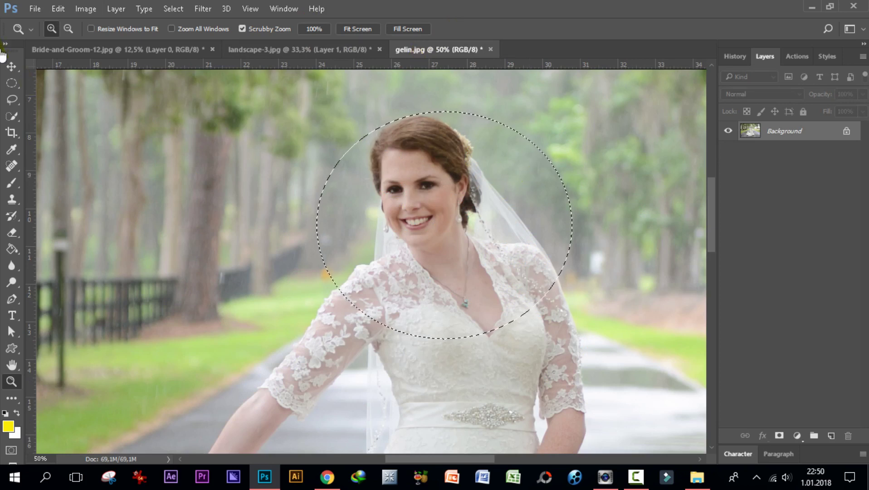
Draw a 50 px feathered elliptical selection around the bride's head, shoulders and upper dress
{"action": "left_click", "coordinate": [10, 84]}
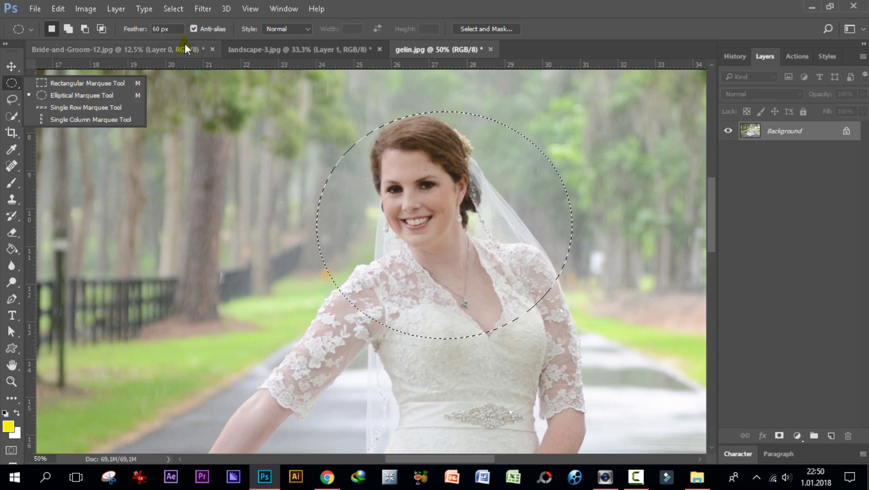
{"action": "left_click", "coordinate": [165, 29]}
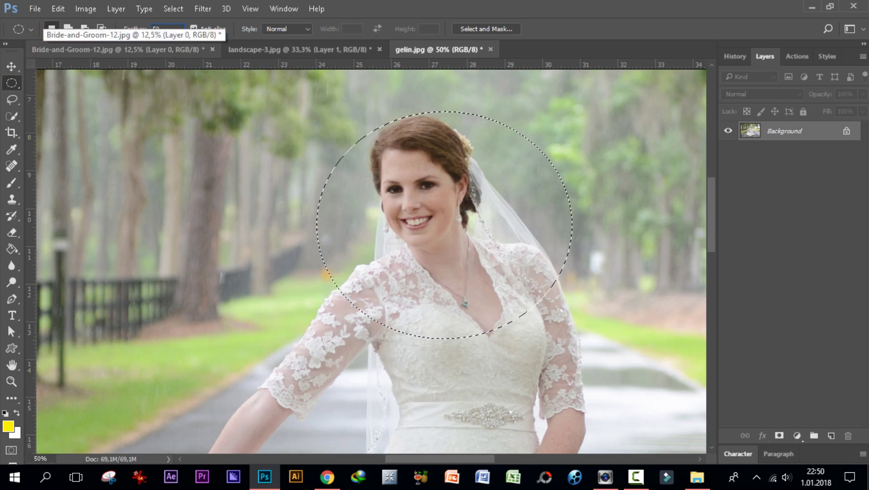
{"action": "type", "text": "50"}
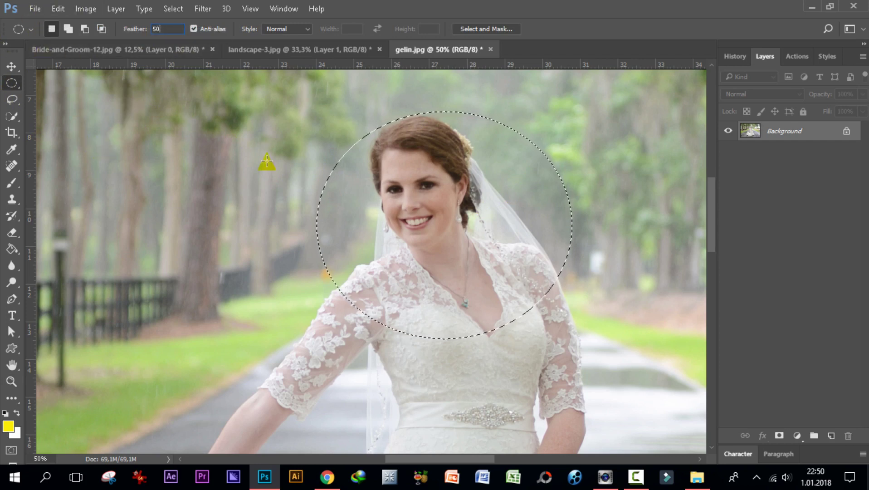
{"action": "left_click_drag", "start_coordinate": [234, 105], "coordinate": [604, 402]}
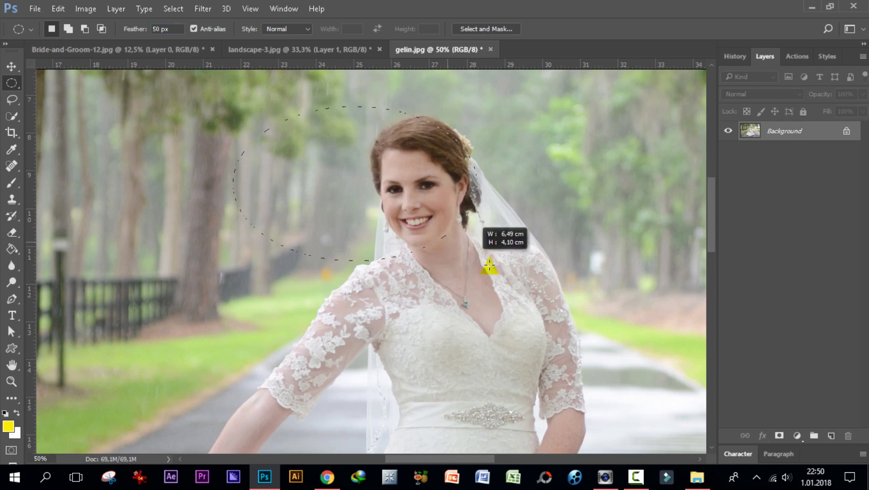
{"action": "left_click_drag", "start_coordinate": [605, 402], "coordinate": [635, 393]}
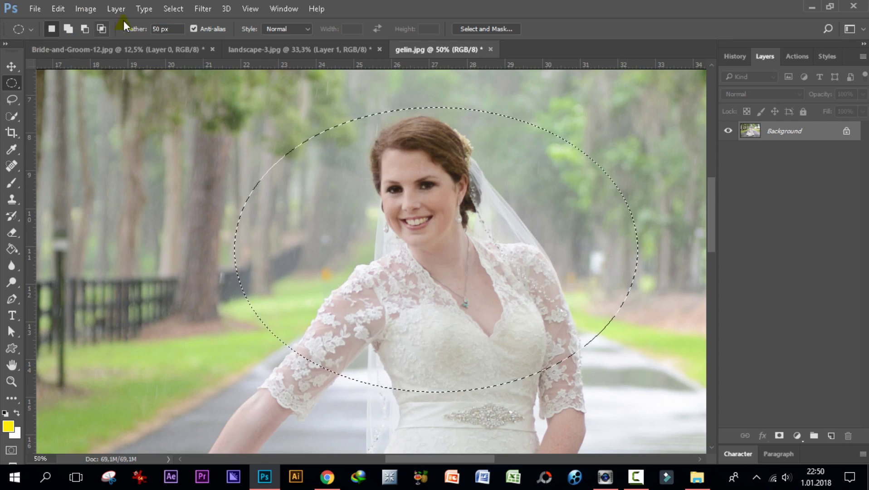
Paste the feathered bride portrait into landscape-3.jpg as Layer 2 and move it up-right
{"action": "left_click", "coordinate": [167, 52]}
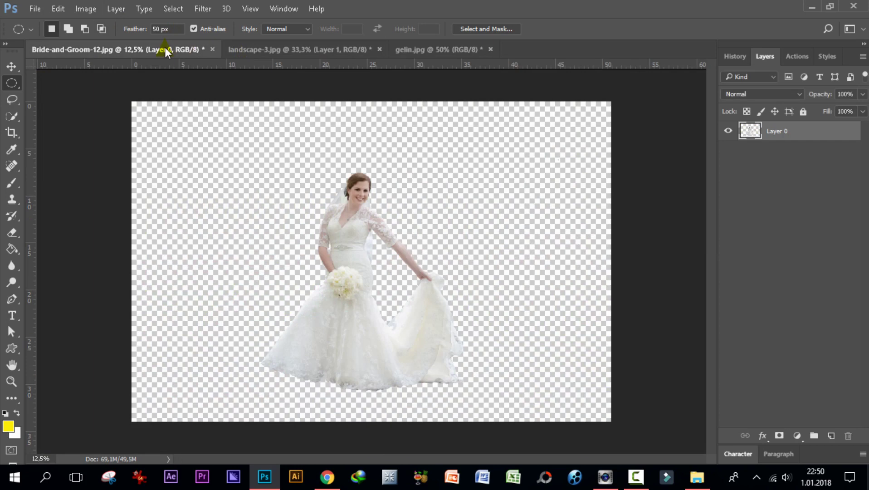
{"action": "left_click", "coordinate": [252, 50]}
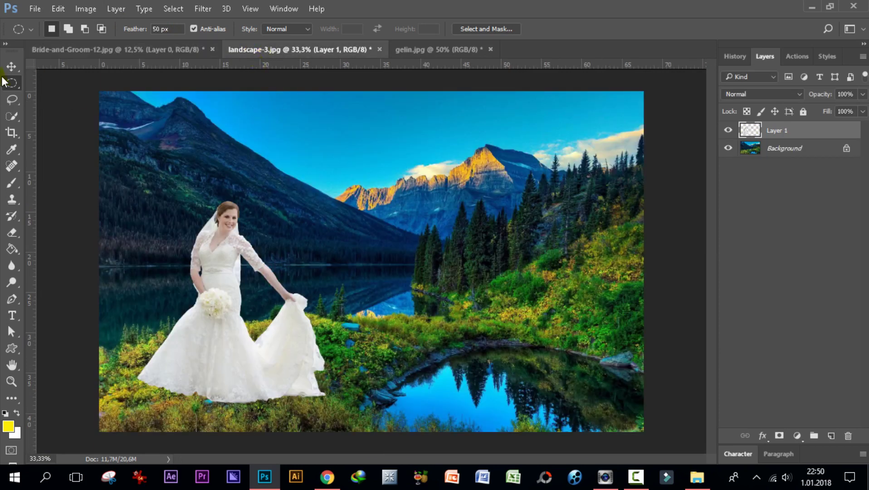
{"action": "left_click", "coordinate": [11, 66]}
{"action": "left_click", "coordinate": [328, 221]}
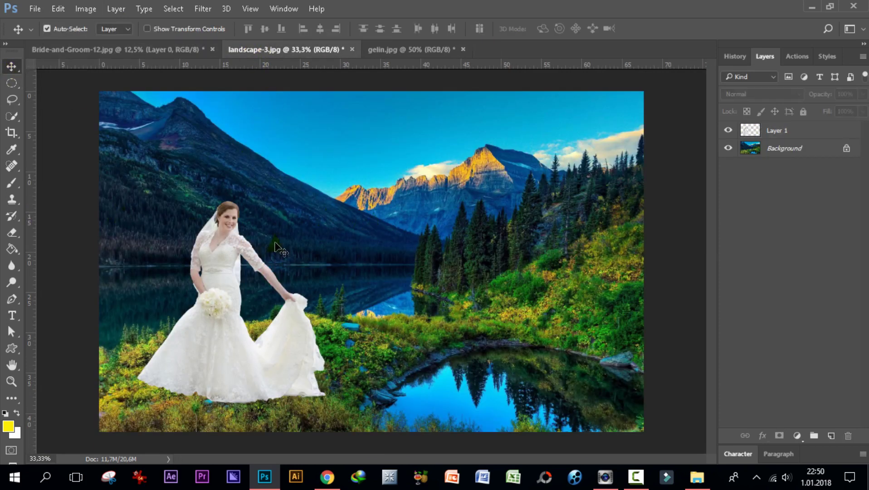
{"action": "key", "text": "ctrl+v"}
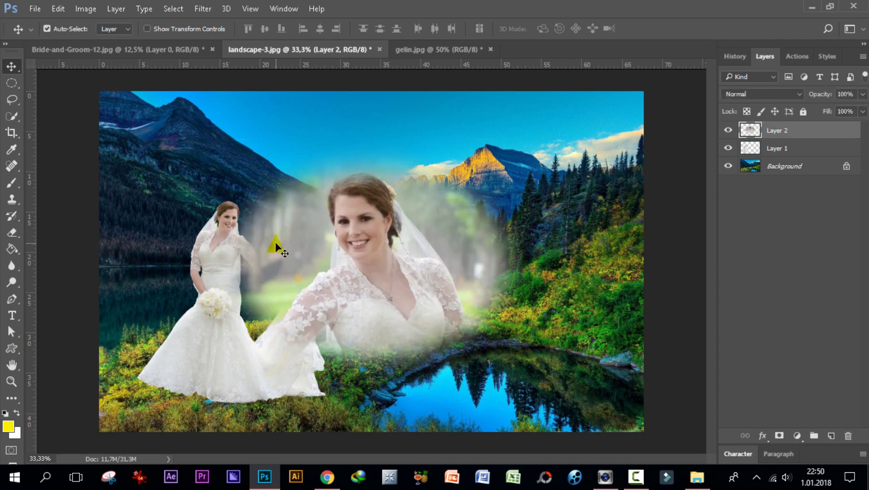
{"action": "mouse_move", "coordinate": [362, 294]}
{"action": "left_mouse_down"}
{"action": "mouse_move", "coordinate": [435, 231]}
{"action": "mouse_move", "coordinate": [422, 227]}
{"action": "left_mouse_up"}
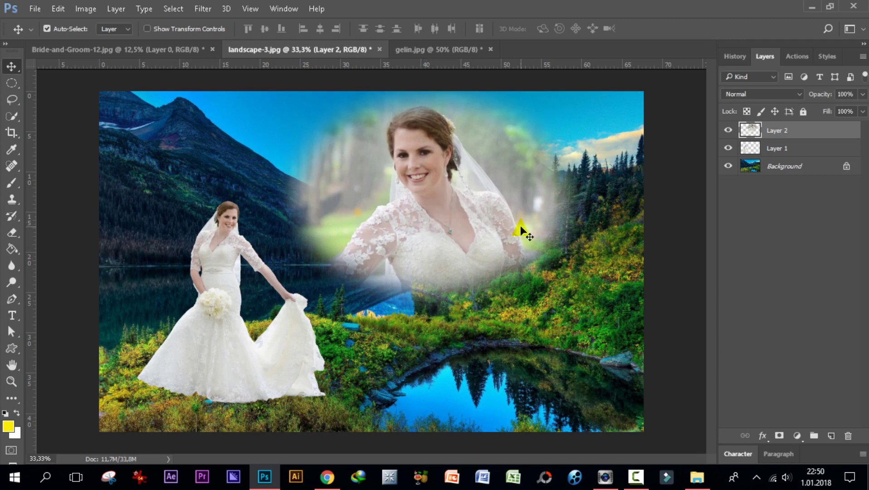
Scale the portrait to about 60% and position it in the sky above the mountains
{"action": "key", "text": "ctrl+t"}
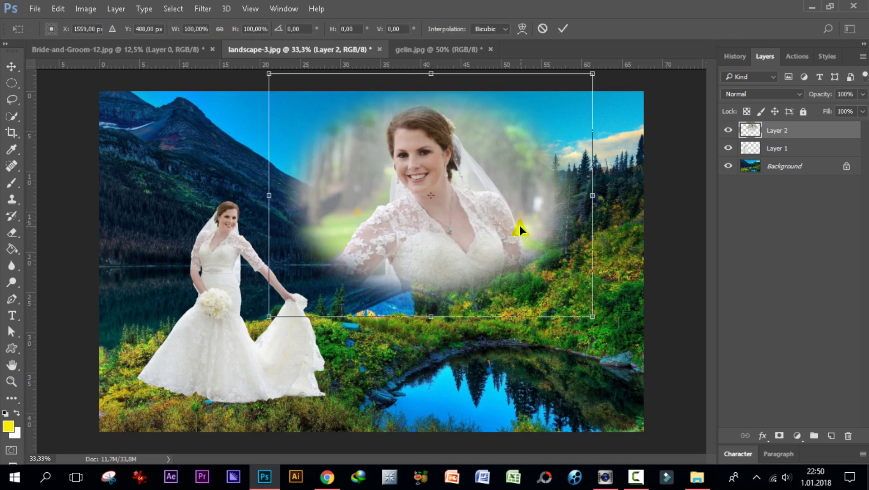
{"action": "mouse_move", "coordinate": [270, 65]}
{"action": "left_mouse_down"}
{"action": "mouse_move", "coordinate": [333, 51]}
{"action": "mouse_move", "coordinate": [332, 86]}
{"action": "left_mouse_up"}
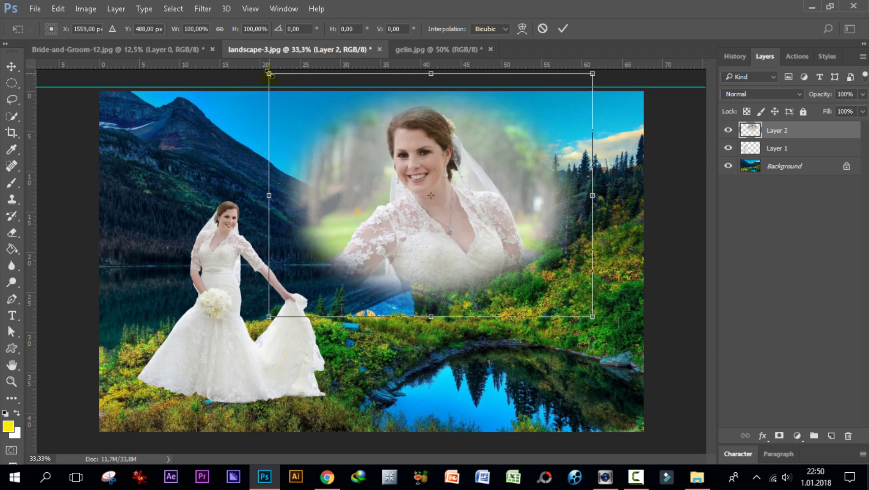
{"action": "left_click_drag", "start_coordinate": [269, 73], "coordinate": [420, 186]}
{"action": "mouse_move", "coordinate": [481, 270]}
{"action": "left_mouse_down"}
{"action": "mouse_move", "coordinate": [344, 157]}
{"action": "mouse_move", "coordinate": [330, 172]}
{"action": "left_mouse_up"}
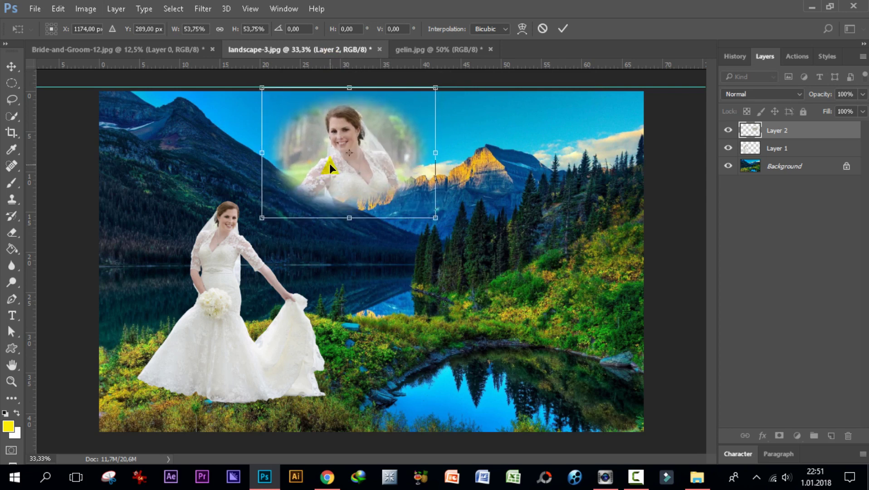
{"action": "left_click_drag", "start_coordinate": [410, 115], "coordinate": [456, 68]}
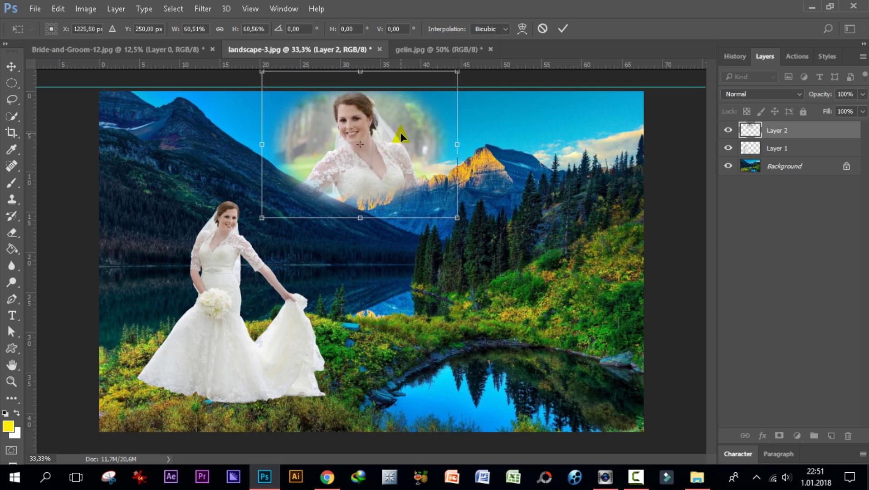
{"action": "left_click_drag", "start_coordinate": [401, 135], "coordinate": [401, 142]}
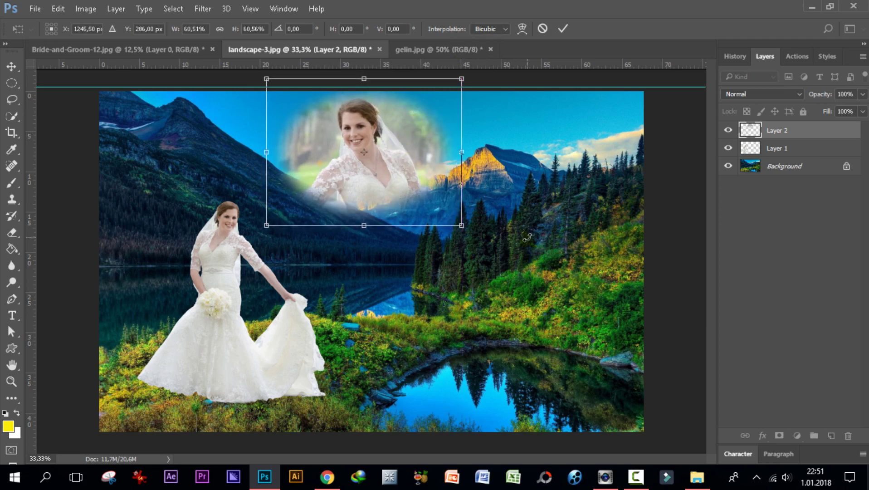
{"action": "key", "text": "Return"}
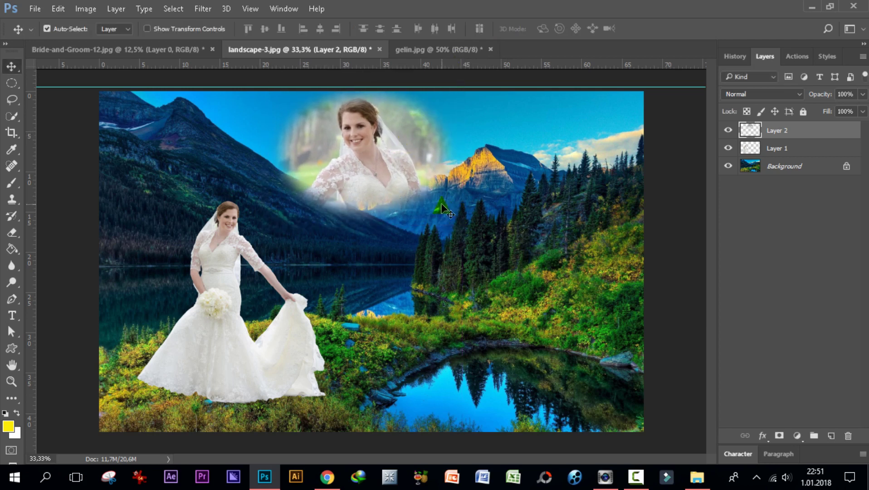
Lower Layer 2 to 73% opacity and set up a large soft round 0%-hardness Eraser
{"action": "left_click", "coordinate": [862, 94]}
{"action": "mouse_move", "coordinate": [863, 109]}
{"action": "left_mouse_down"}
{"action": "mouse_move", "coordinate": [835, 113]}
{"action": "mouse_move", "coordinate": [848, 119]}
{"action": "left_mouse_up"}
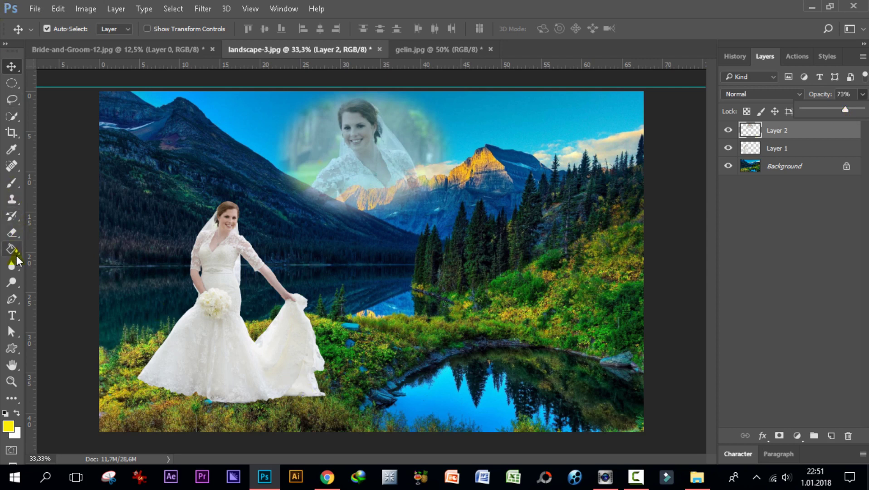
{"action": "left_click", "coordinate": [12, 233]}
{"action": "left_click", "coordinate": [46, 239]}
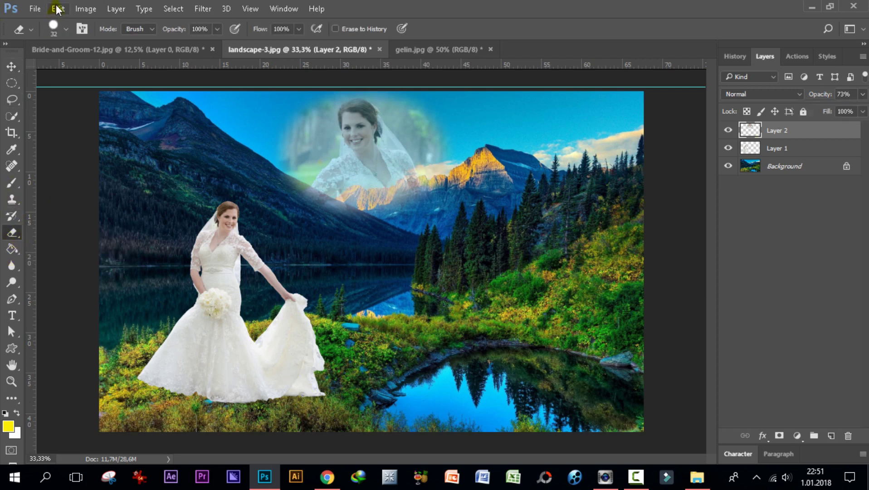
{"action": "left_click", "coordinate": [66, 28]}
{"action": "left_click", "coordinate": [64, 128]}
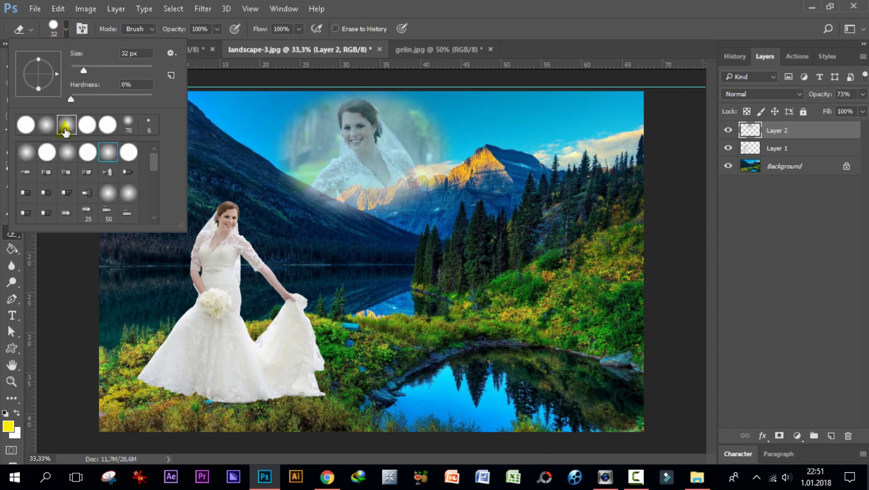
{"action": "left_click", "coordinate": [189, 20]}
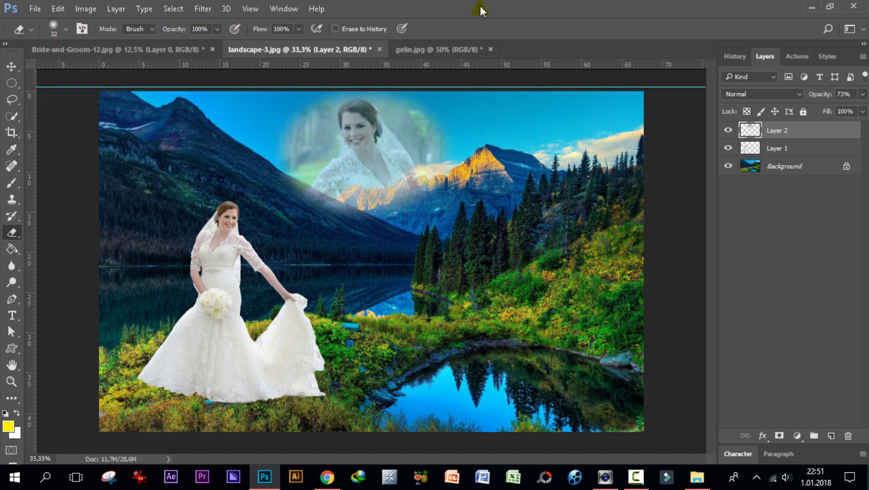
{"action": "left_click", "coordinate": [66, 29]}
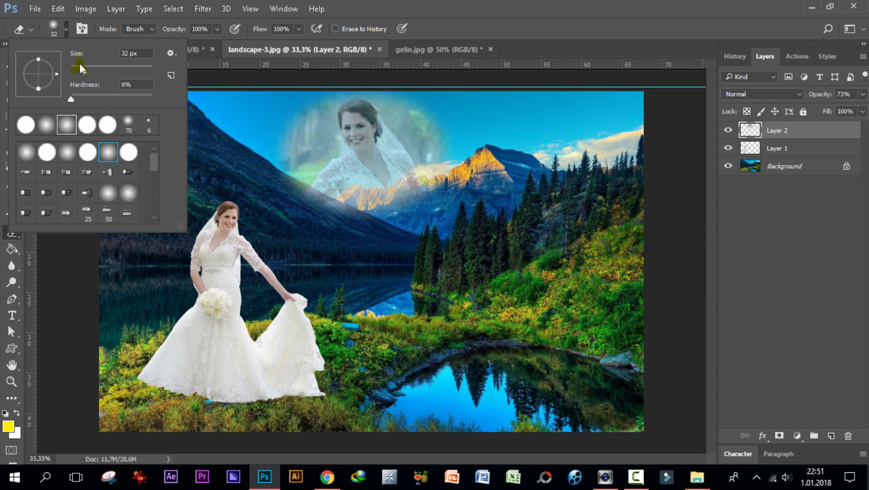
{"action": "left_click_drag", "start_coordinate": [80, 65], "coordinate": [117, 68]}
{"action": "left_click", "coordinate": [472, 222]}
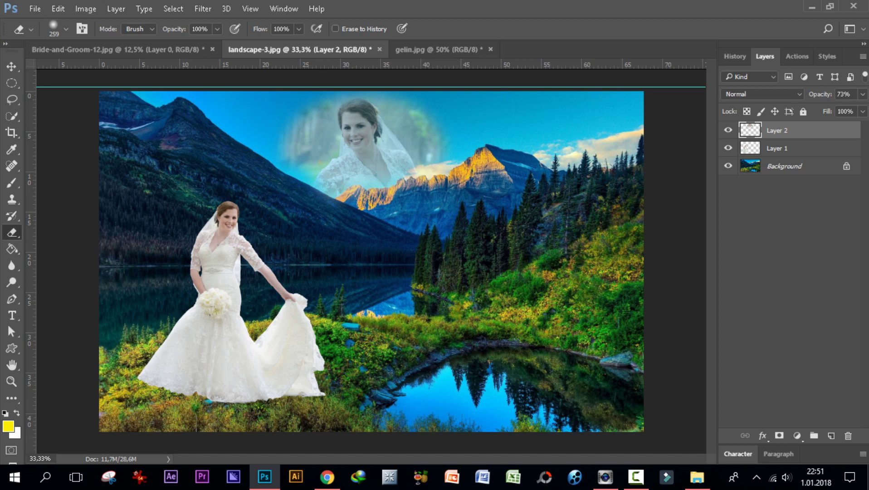
Try Layer 2's blend mode as Multiply, Linear Burn and then Divide
{"action": "left_click", "coordinate": [799, 94]}
{"action": "key", "text": "Escape"}
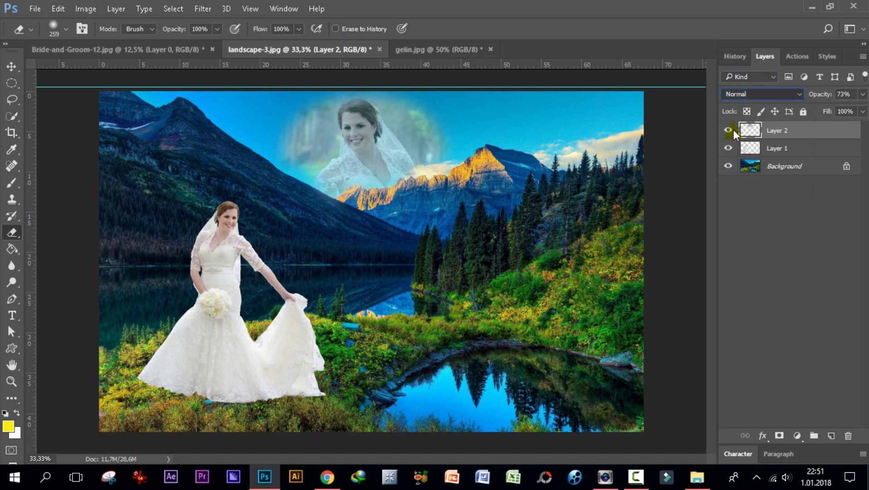
{"action": "key", "text": "Down"}
{"action": "key", "text": "Down"}
{"action": "key", "text": "Down"}
{"action": "key", "text": "Down"}
{"action": "key", "text": "Down"}
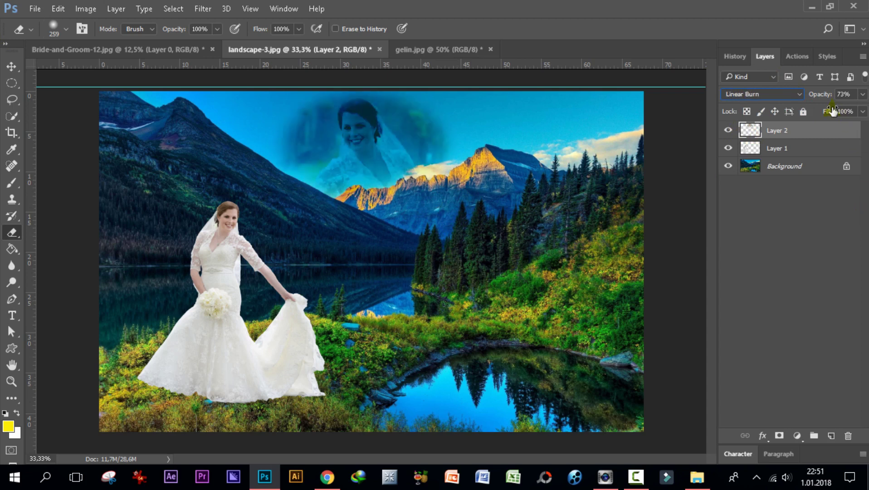
{"action": "left_click", "coordinate": [798, 94]}
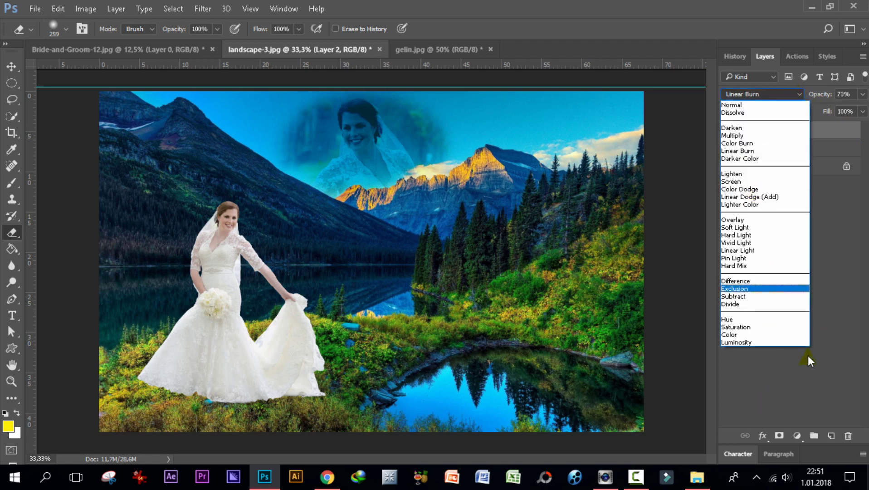
{"action": "left_click", "coordinate": [760, 407]}
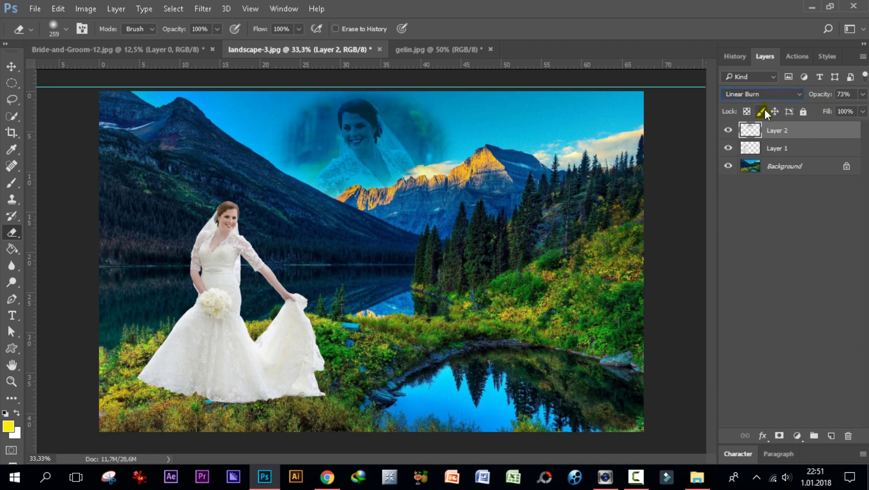
{"action": "key", "text": "Down"}
{"action": "key", "text": "Down"}
{"action": "key", "text": "Down"}
{"action": "key", "text": "Down"}
{"action": "key", "text": "Down"}
{"action": "key", "text": "Down"}
{"action": "key", "text": "Down"}
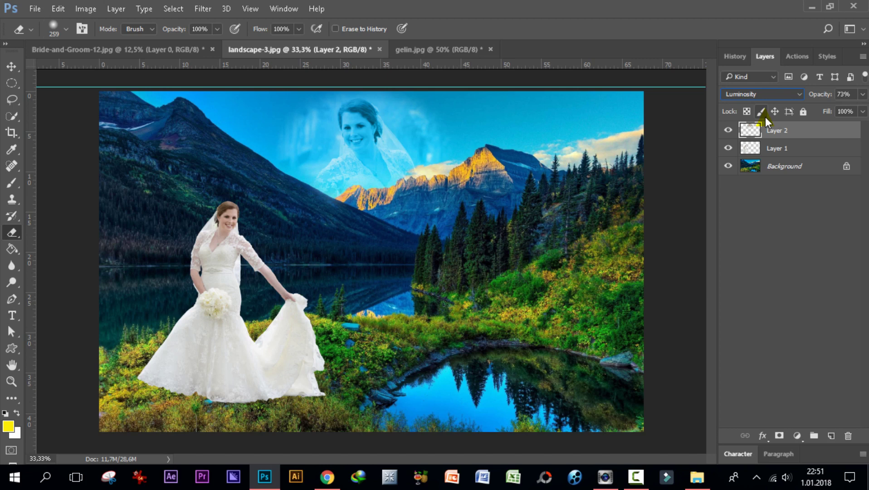
Set the portrait's blend mode to Color, then cycle the modes to Linear Light
{"action": "left_click", "coordinate": [800, 95]}
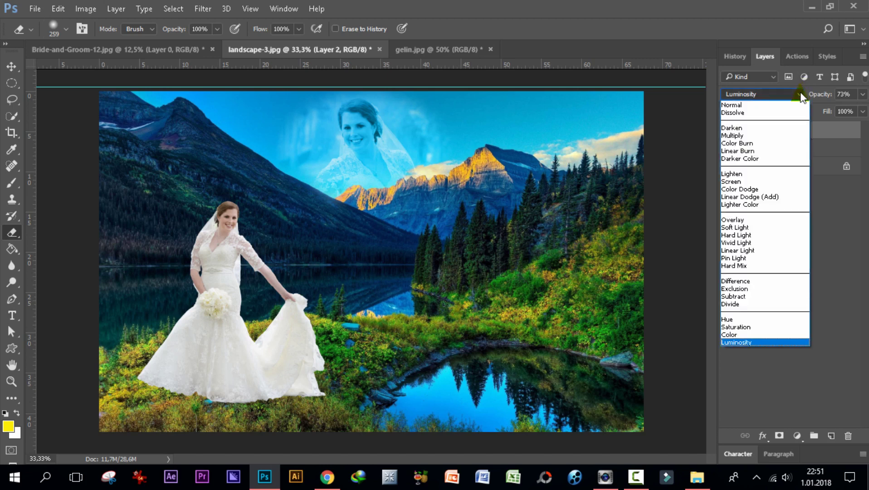
{"action": "left_click", "coordinate": [738, 335]}
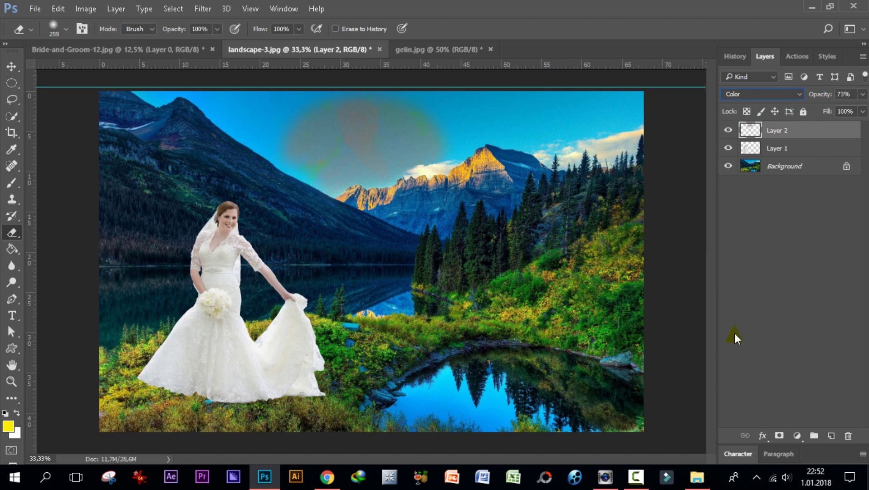
{"action": "left_click", "coordinate": [750, 95]}
{"action": "left_click", "coordinate": [751, 91]}
{"action": "scroll", "coordinate": [752, 92], "scroll_direction": "up", "scroll_amount": 1}
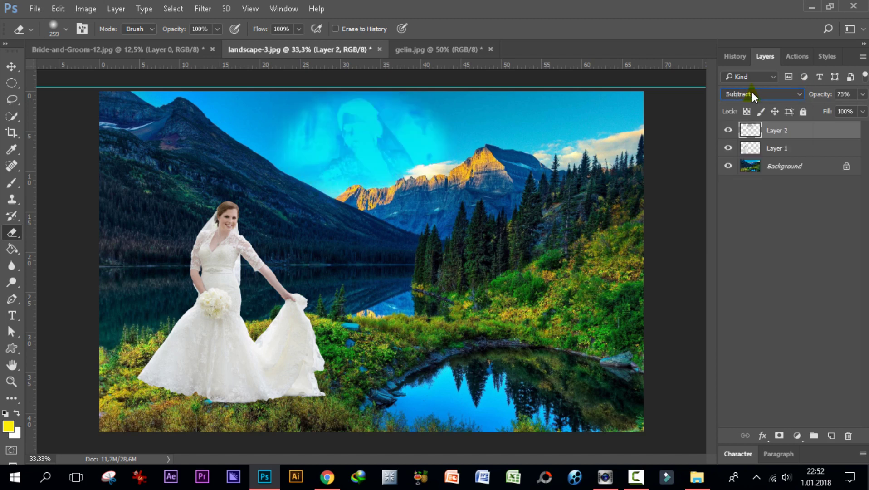
{"action": "scroll", "coordinate": [752, 93], "scroll_direction": "up", "scroll_amount": 2}
{"action": "scroll", "coordinate": [752, 92], "scroll_direction": "up", "scroll_amount": 1}
{"action": "scroll", "coordinate": [751, 92], "scroll_direction": "up", "scroll_amount": 2}
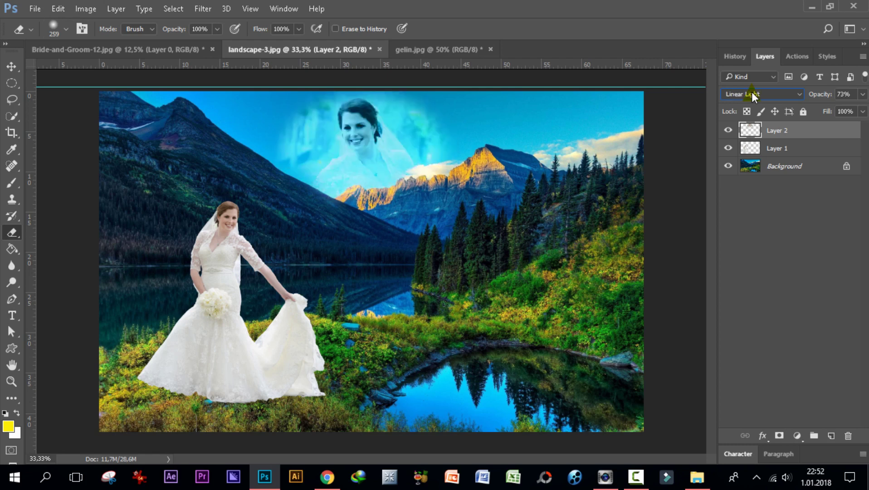